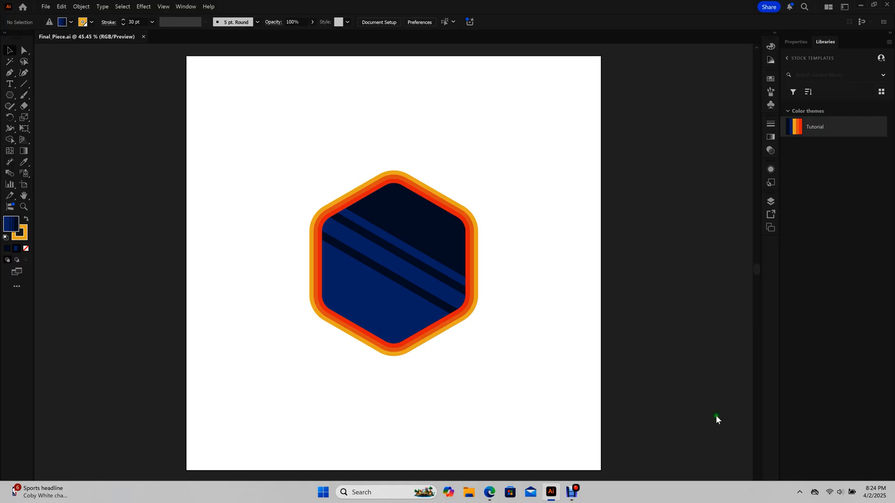
{"action": "left_click", "coordinate": [845, 8]}
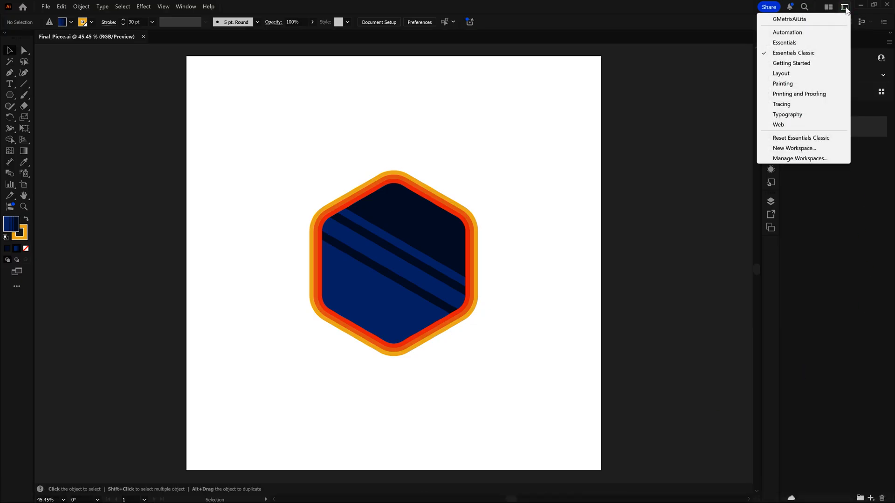
{"action": "left_click", "coordinate": [702, 181]}
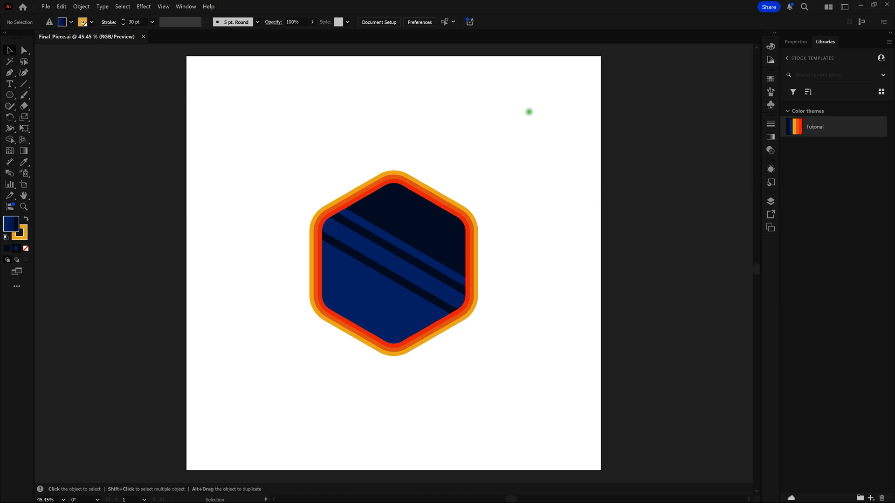
- Display the Appearance panel
{"action": "left_click", "coordinate": [189, 6]}
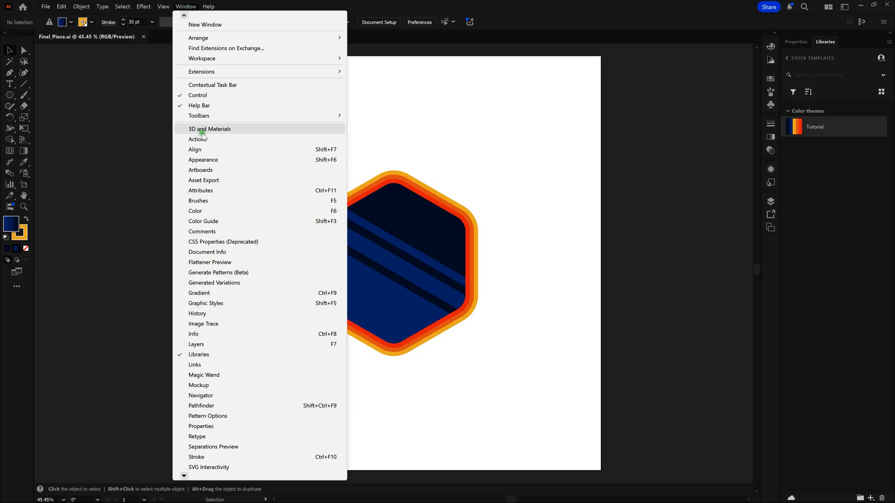
{"action": "left_click", "coordinate": [213, 163]}
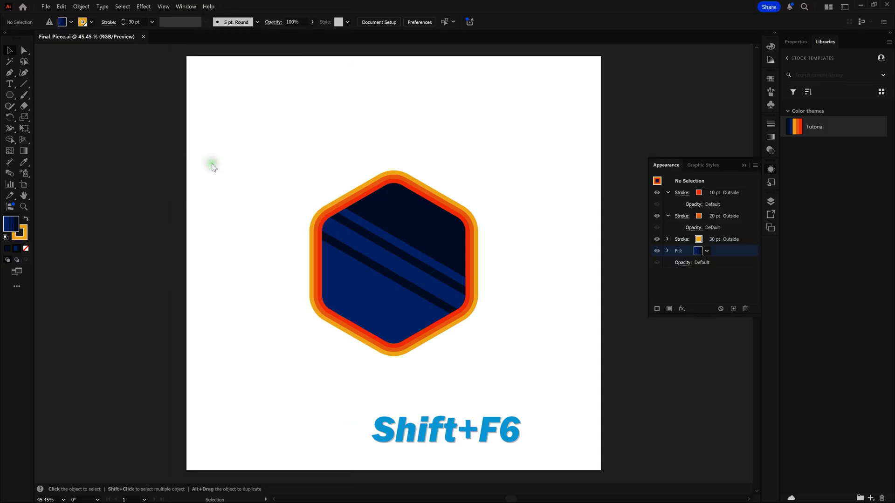
{"action": "left_click", "coordinate": [749, 159]}
{"action": "left_click", "coordinate": [743, 167]}
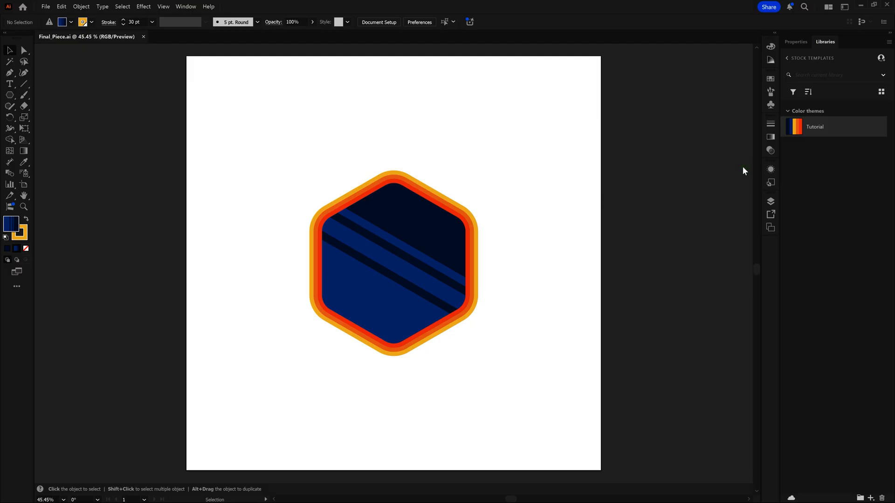
{"action": "left_click", "coordinate": [770, 169]}
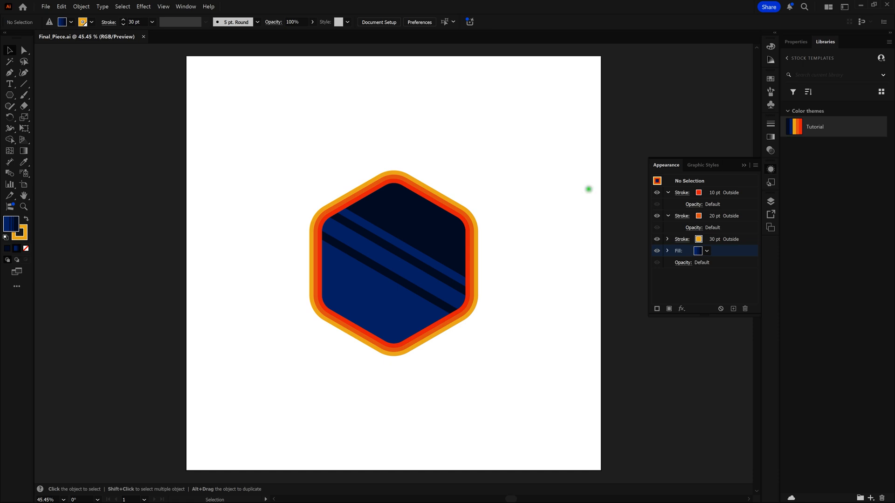
- Move the finished hexagon off the artboard, just beyond its right edge, and deselect it
{"action": "left_click_drag", "start_coordinate": [392, 264], "coordinate": [642, 262]}
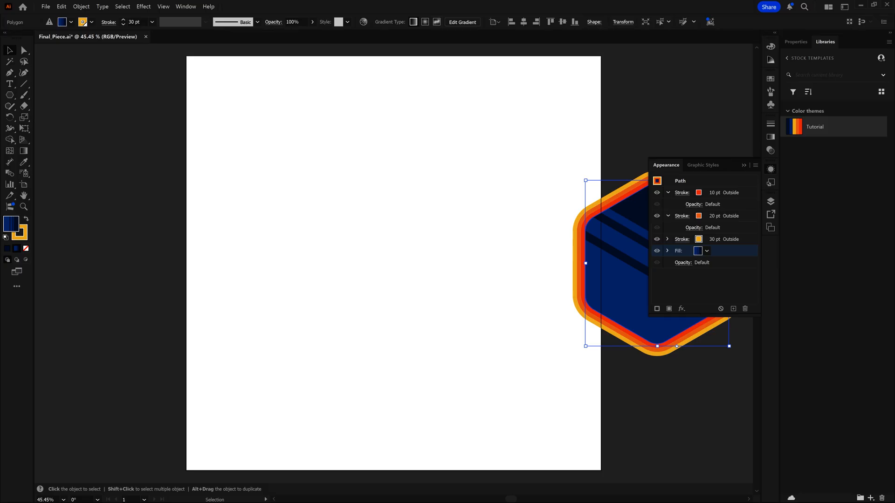
{"action": "left_click_drag", "start_coordinate": [610, 275], "coordinate": [639, 264]}
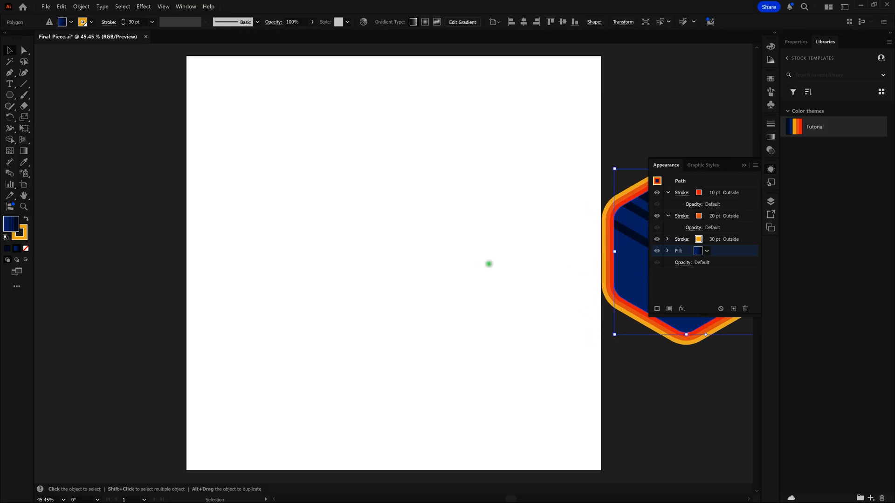
{"action": "left_click", "coordinate": [481, 264]}
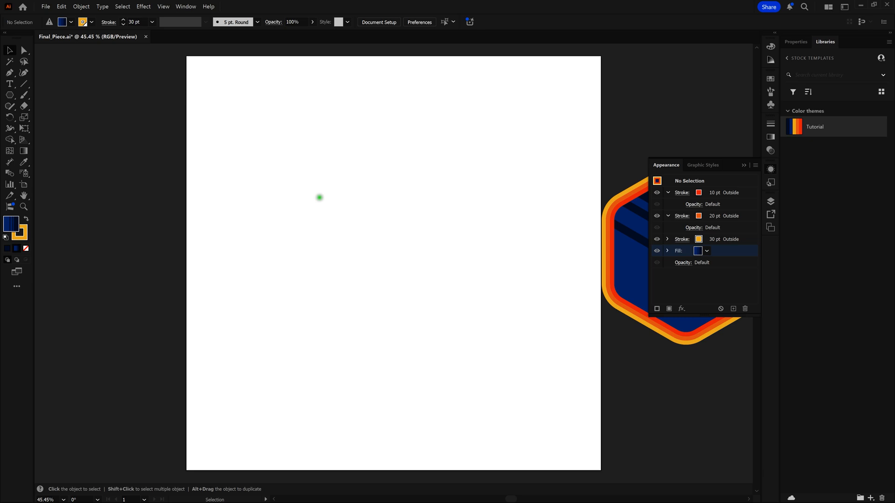
- Create a circle 250 px wide and 250 px high with the Ellipse tool near the middle of the artboard
{"action": "left_click", "coordinate": [11, 95]}
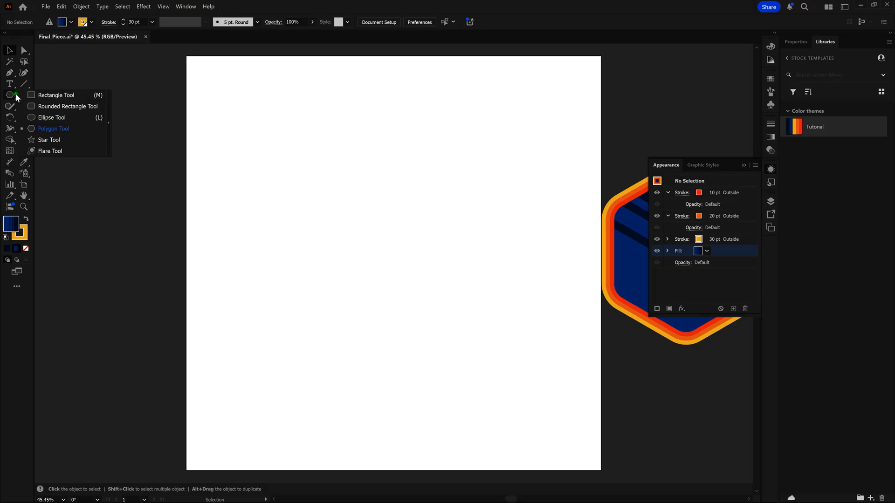
{"action": "key", "text": "l"}
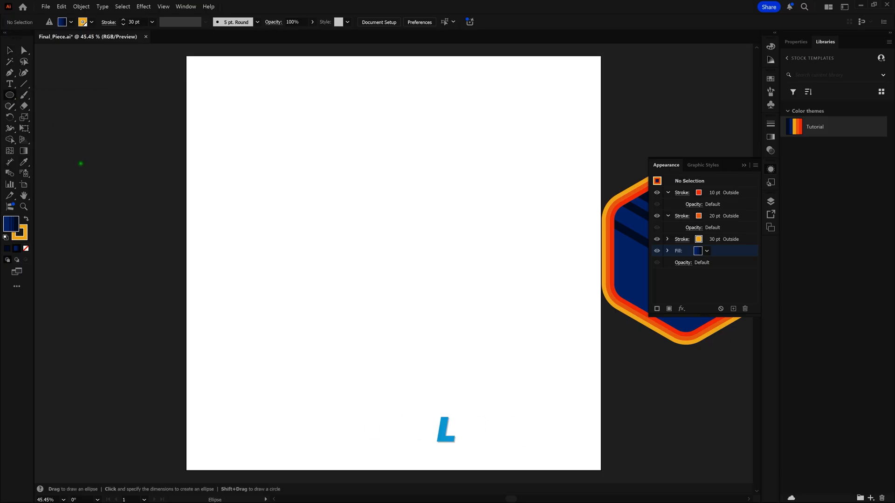
{"action": "left_click", "coordinate": [394, 246]}
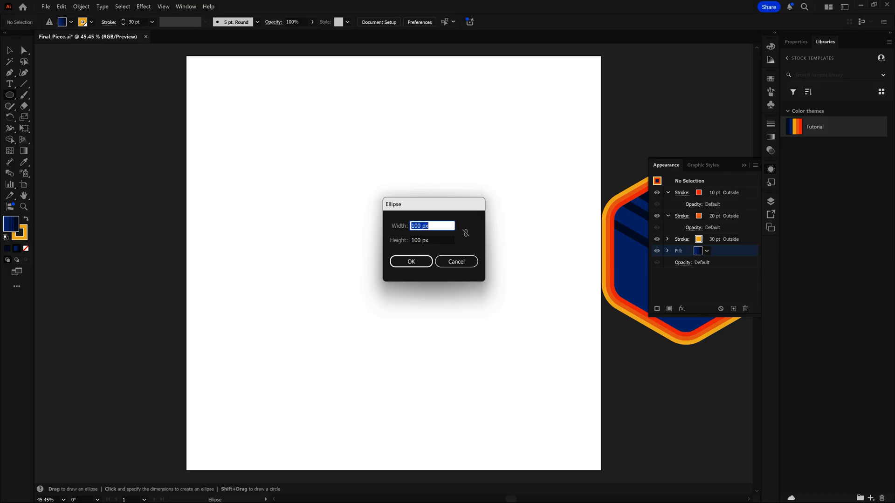
{"action": "type", "text": "25"}
{"action": "key", "text": "Tab"}
{"action": "type", "text": "2250"}
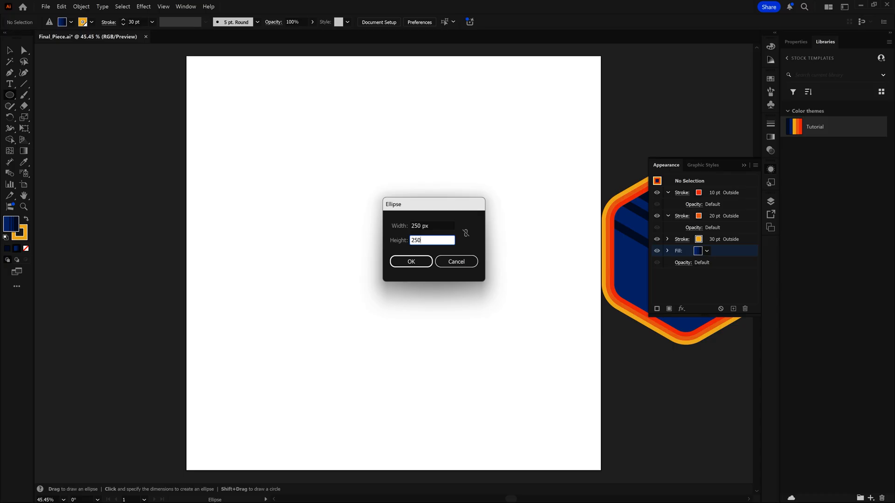
{"action": "key", "text": "Return"}
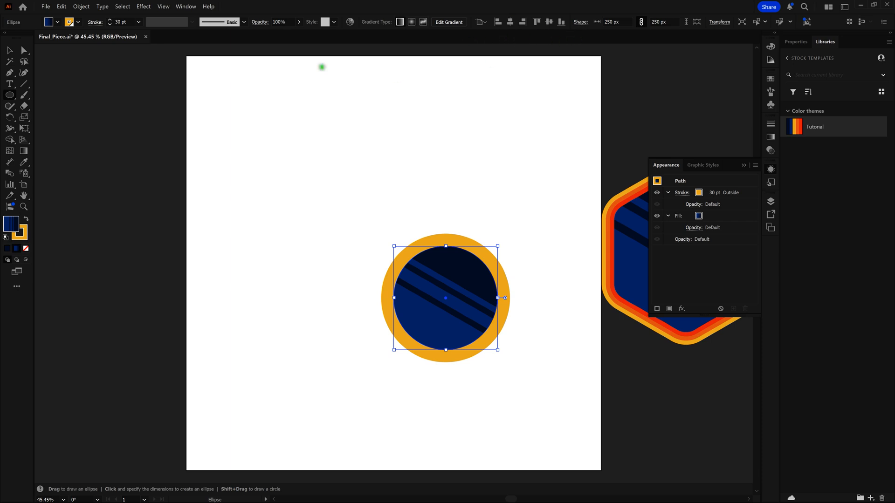
- Center the circle horizontally and vertically on the artboard
{"action": "left_click", "coordinate": [186, 7]}
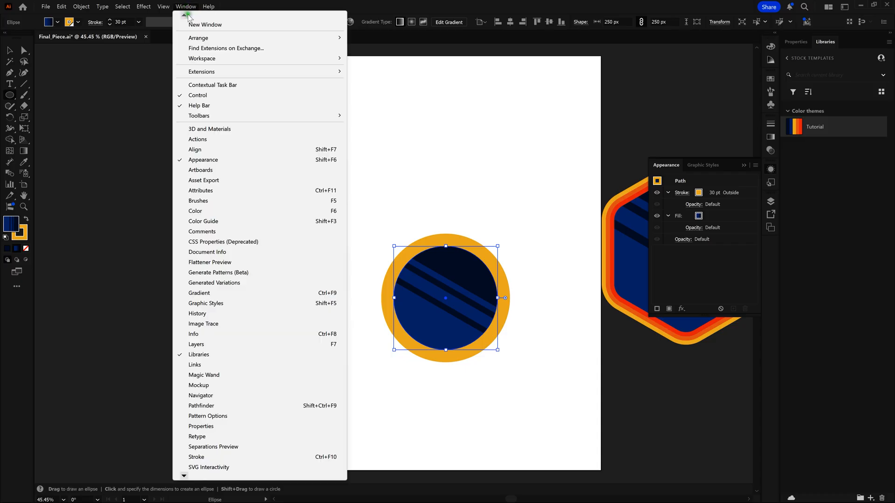
{"action": "left_click", "coordinate": [203, 150]}
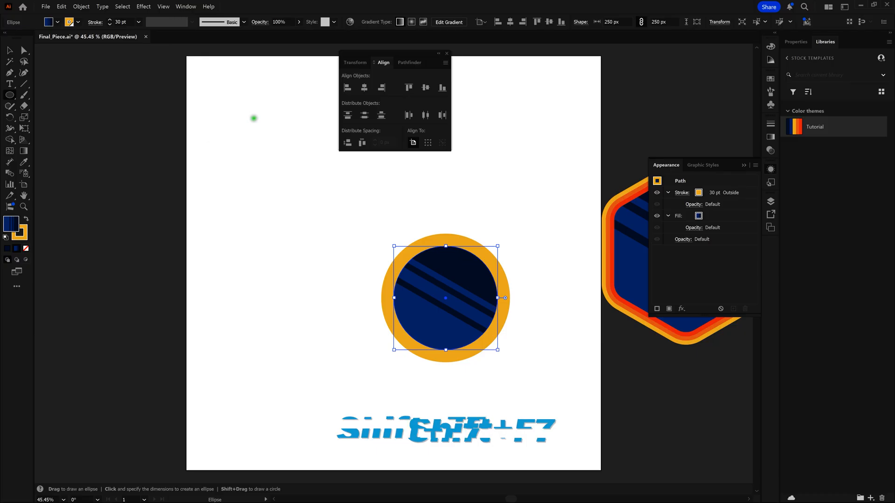
{"action": "left_click", "coordinate": [367, 87]}
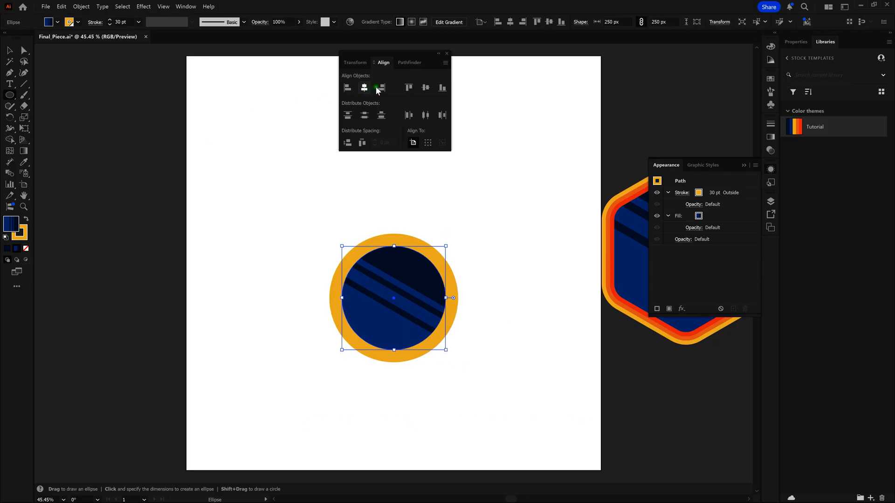
{"action": "left_click", "coordinate": [428, 90]}
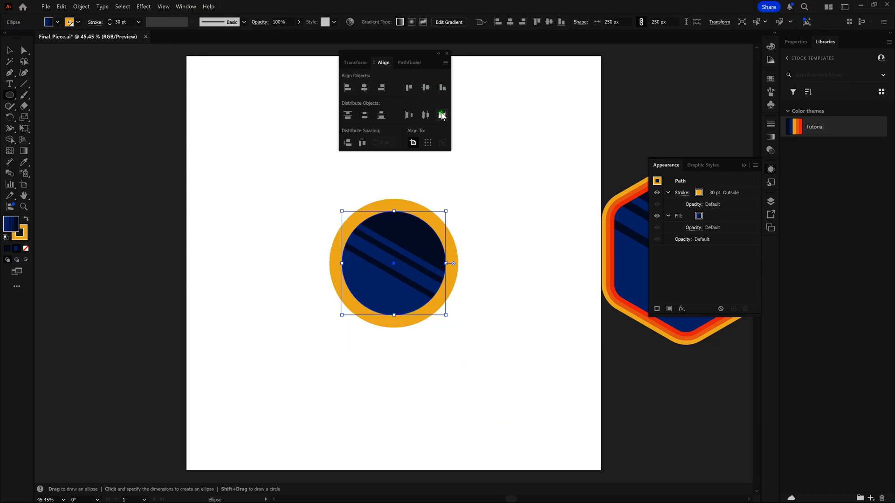
{"action": "left_click", "coordinate": [448, 55]}
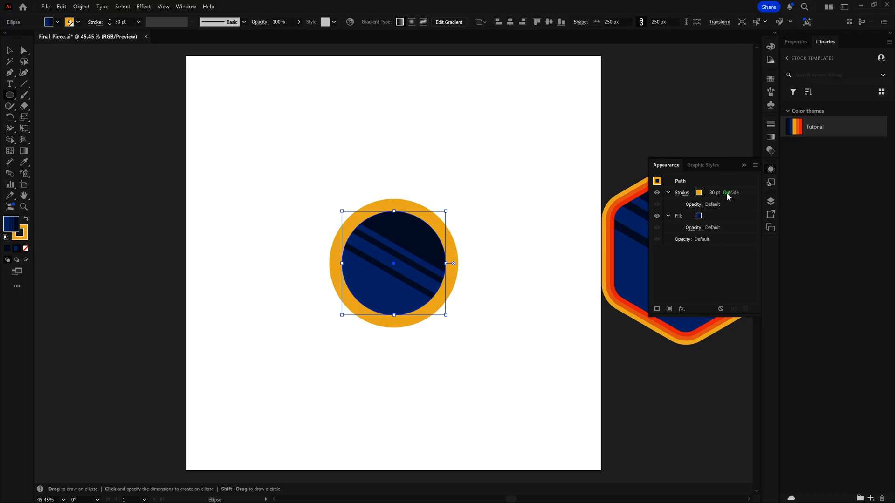
- Remove the circle's stroke and fill the circle with the Light Orange swatch
{"action": "left_click", "coordinate": [738, 192]}
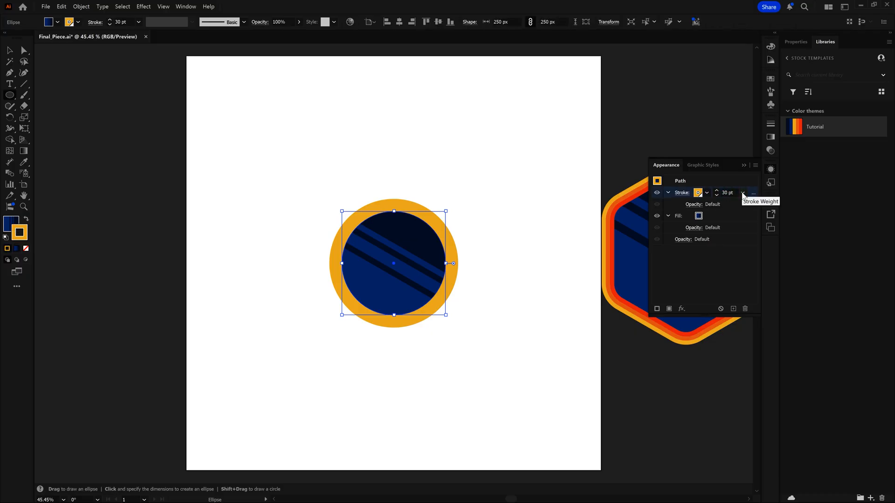
{"action": "left_click", "coordinate": [745, 309]}
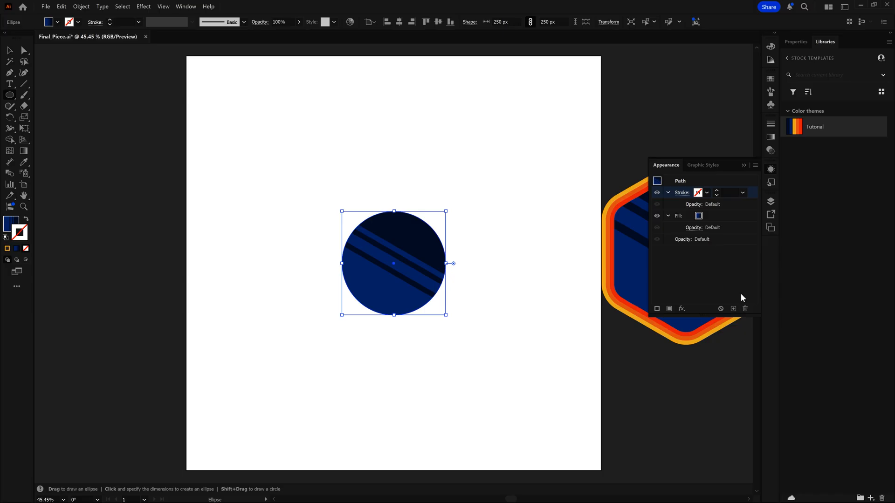
{"action": "left_click", "coordinate": [699, 217]}
{"action": "left_click", "coordinate": [699, 217]}
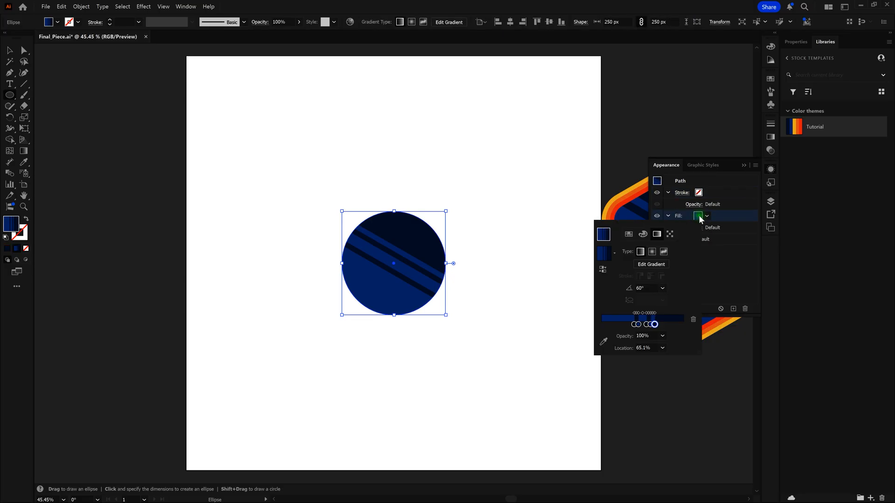
{"action": "left_click", "coordinate": [670, 220]}
{"action": "left_click", "coordinate": [629, 234]}
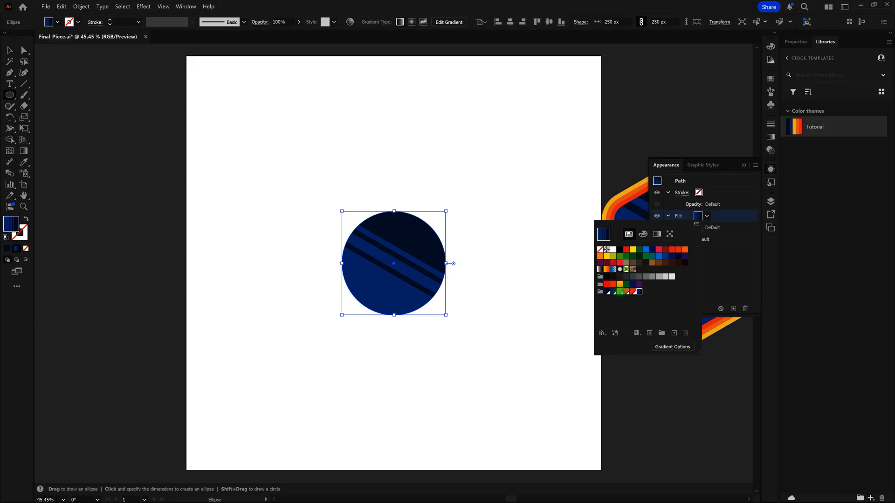
{"action": "left_click", "coordinate": [619, 292]}
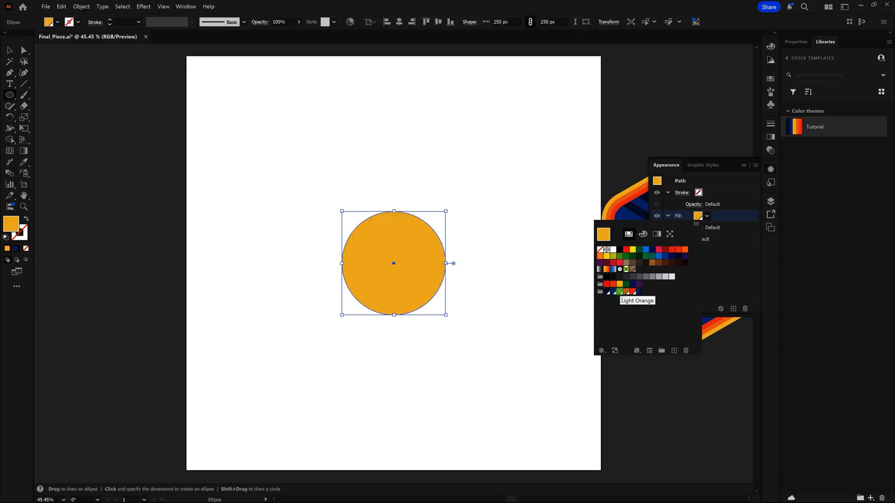
{"action": "left_click", "coordinate": [596, 196]}
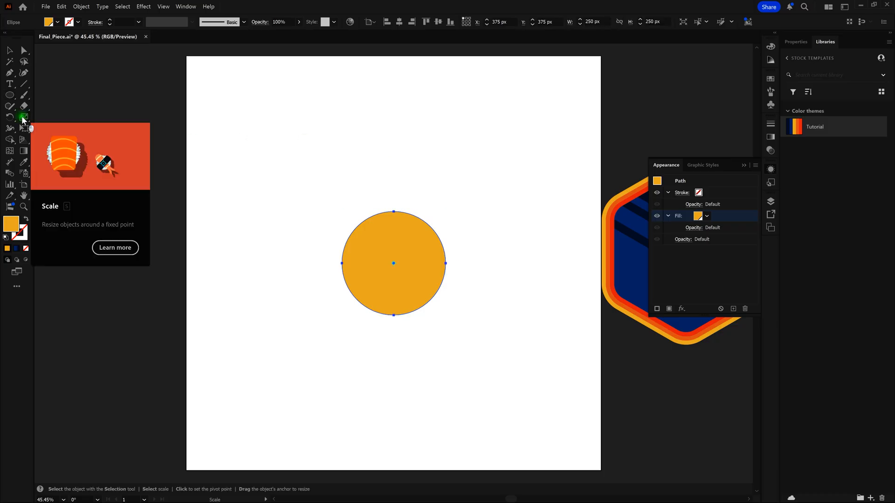
- Make a copy of the circle scaled uniformly to 200%
{"action": "double_click", "coordinate": [22, 120]}
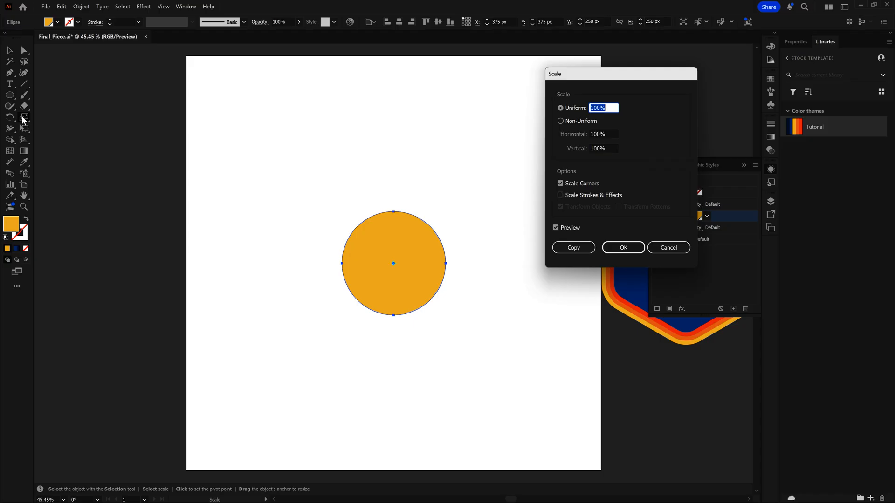
{"action": "type", "text": "200"}
{"action": "left_click", "coordinate": [581, 247]}
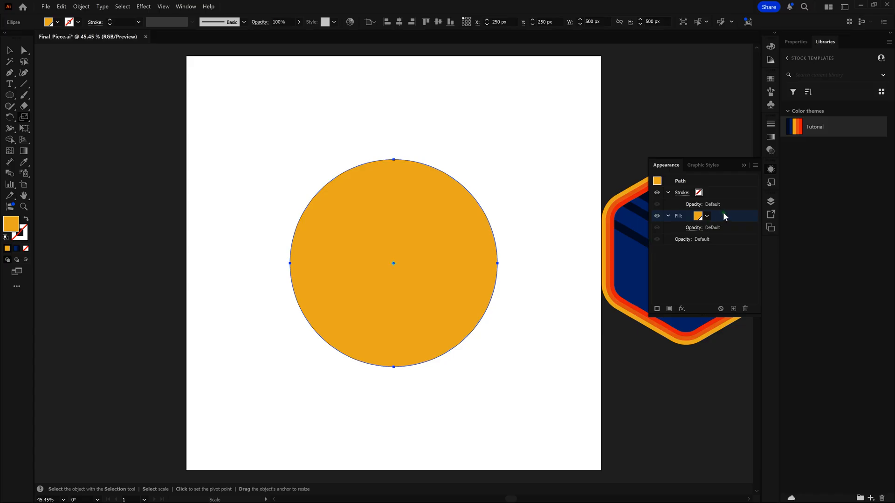
- Remove the larger circle's fill and give its stroke the Dark Orange swatch
{"action": "left_click", "coordinate": [745, 309]}
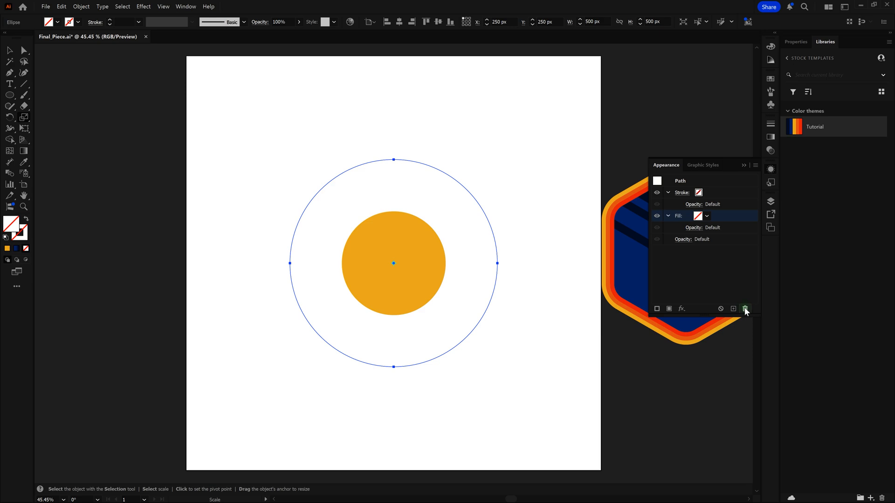
{"action": "left_click", "coordinate": [698, 193]}
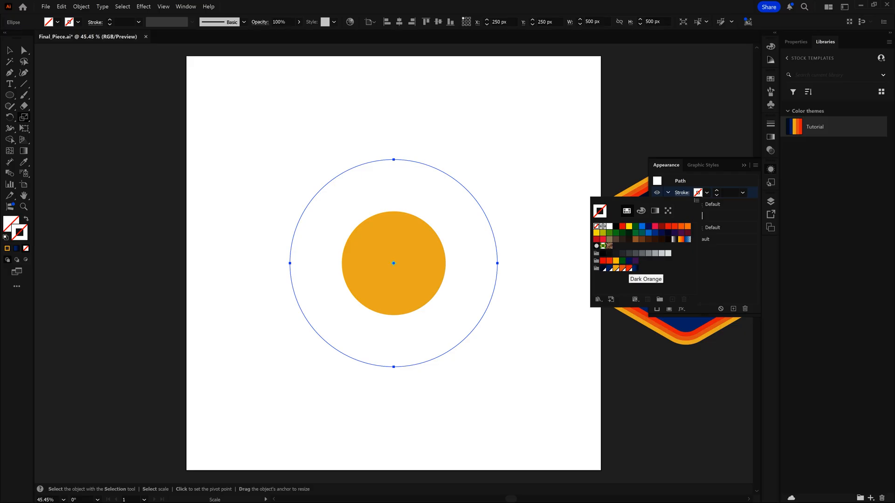
{"action": "left_click", "coordinate": [629, 269]}
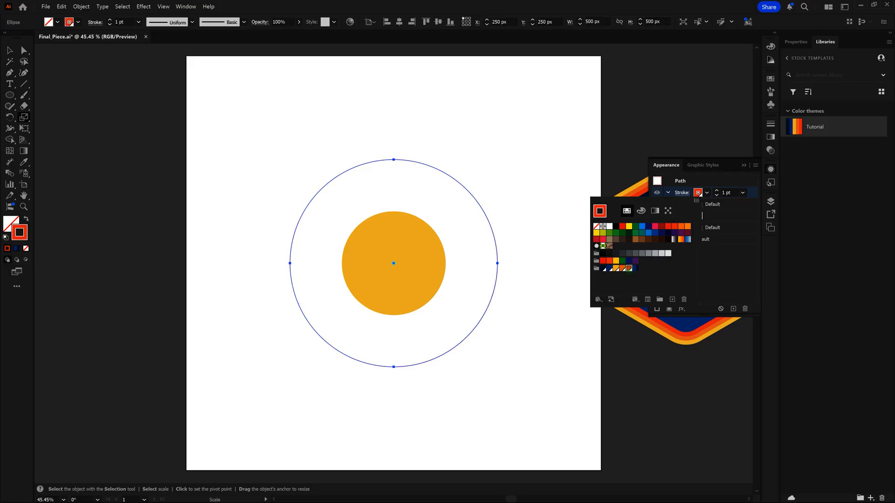
{"action": "left_click", "coordinate": [623, 171]}
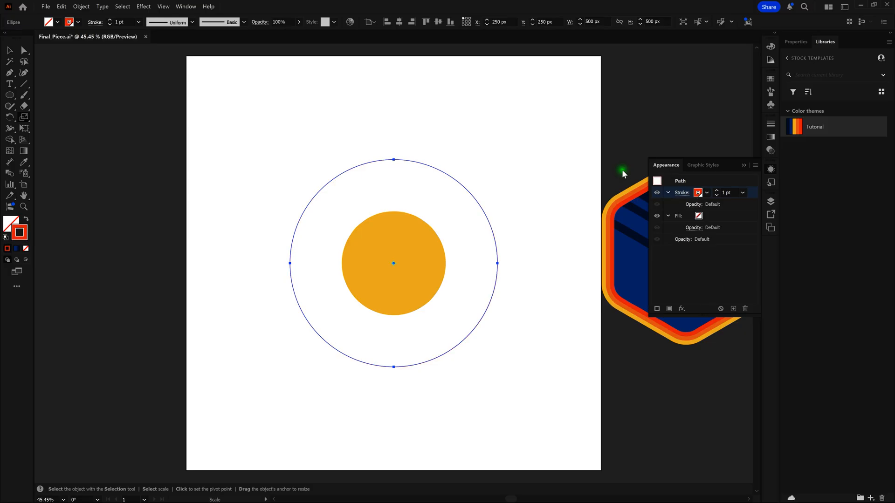
- Set the larger circle's stroke weight to 55 pt
{"action": "left_click", "coordinate": [716, 192]}
{"action": "left_click", "coordinate": [716, 192]}
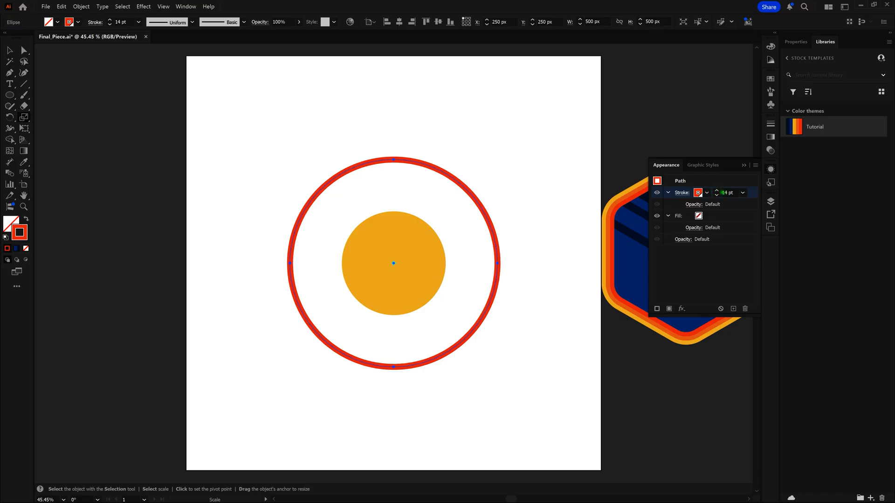
{"action": "left_click", "coordinate": [728, 193]}
{"action": "type", "text": "55"}
{"action": "key", "text": "Return"}
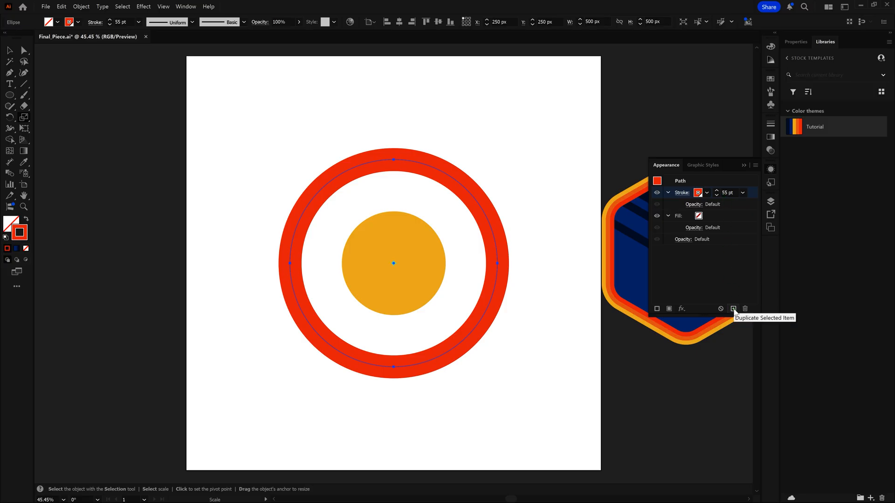
- Add a second stroke to the larger circle and give the lower stroke the Medium Orange swatch
{"action": "left_click", "coordinate": [657, 309]}
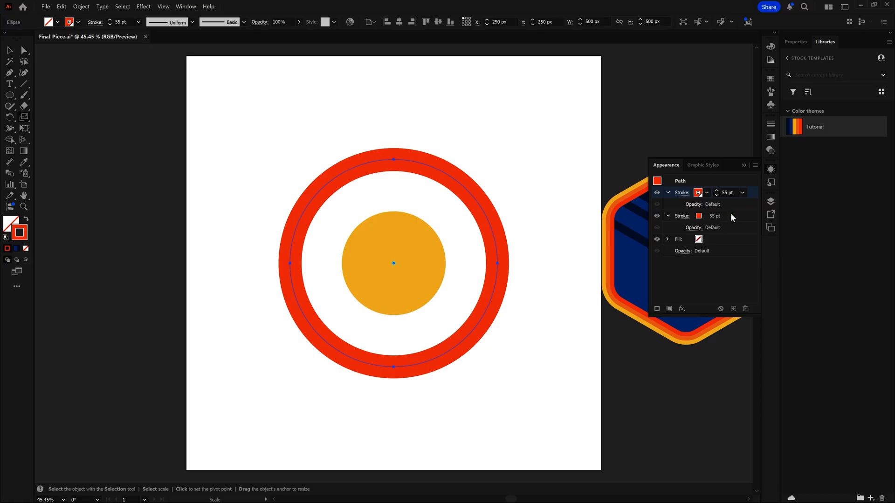
{"action": "left_click", "coordinate": [699, 217]}
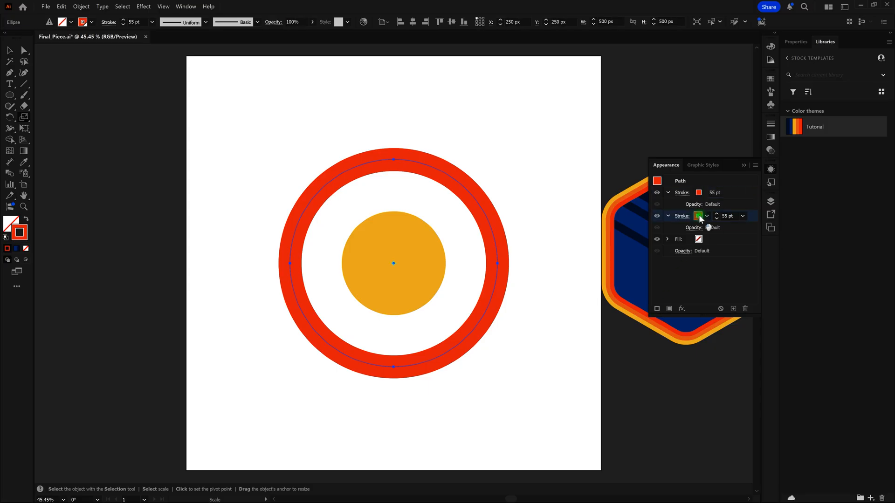
{"action": "left_click", "coordinate": [698, 216]}
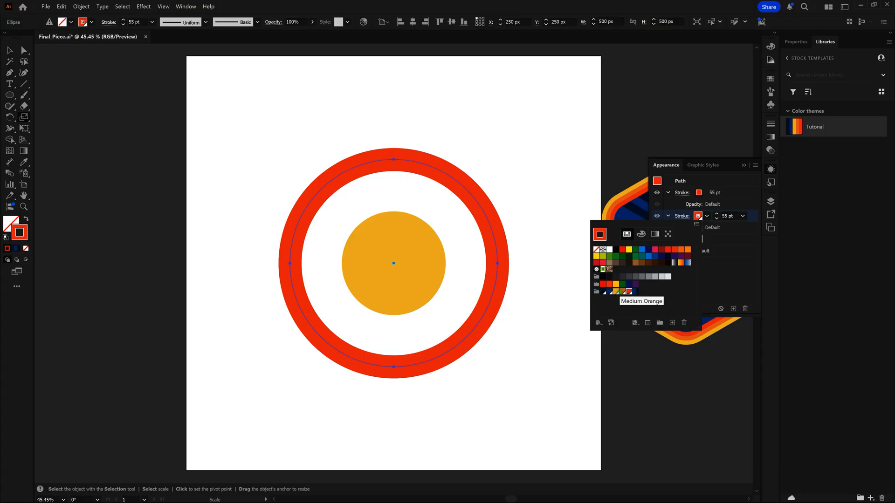
{"action": "left_click", "coordinate": [622, 291]}
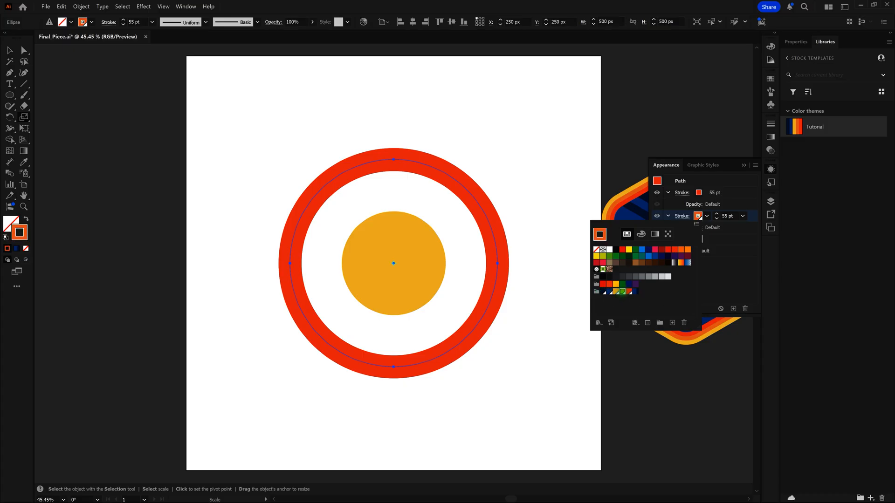
{"action": "left_click", "coordinate": [638, 206]}
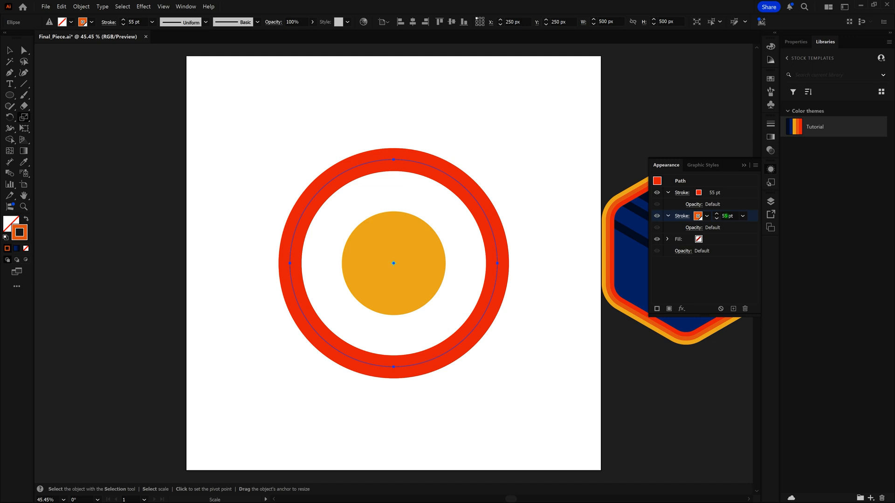
- Set the weight of the larger circle's Medium Orange stroke to 100 pt
{"action": "left_click", "coordinate": [726, 215]}
{"action": "type", "text": "100"}
{"action": "key", "text": "Return"}
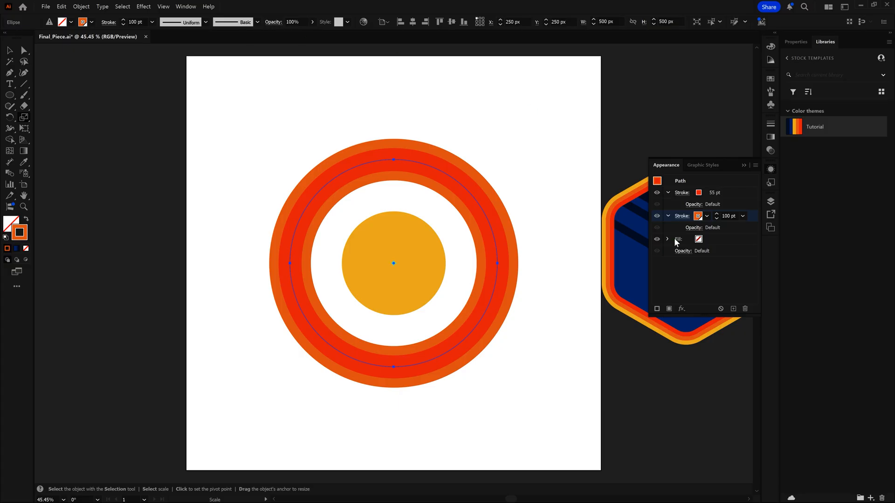
- Expand the larger circle's appearance, then expand its fill and stroke into separate ring shapes
{"action": "left_click", "coordinate": [82, 7]}
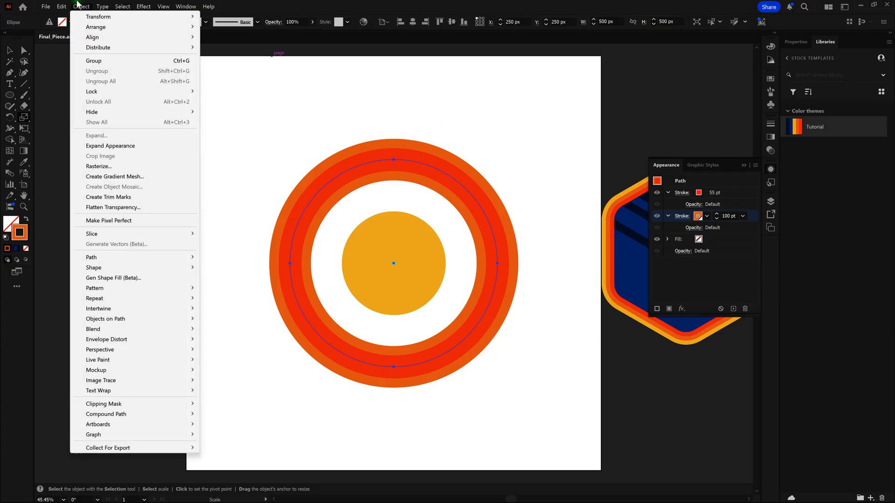
{"action": "left_click", "coordinate": [121, 147]}
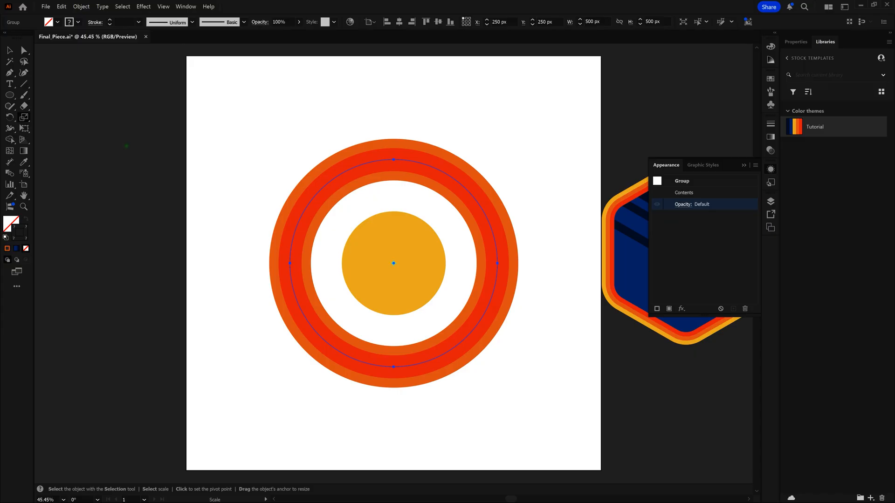
{"action": "left_click", "coordinate": [81, 7]}
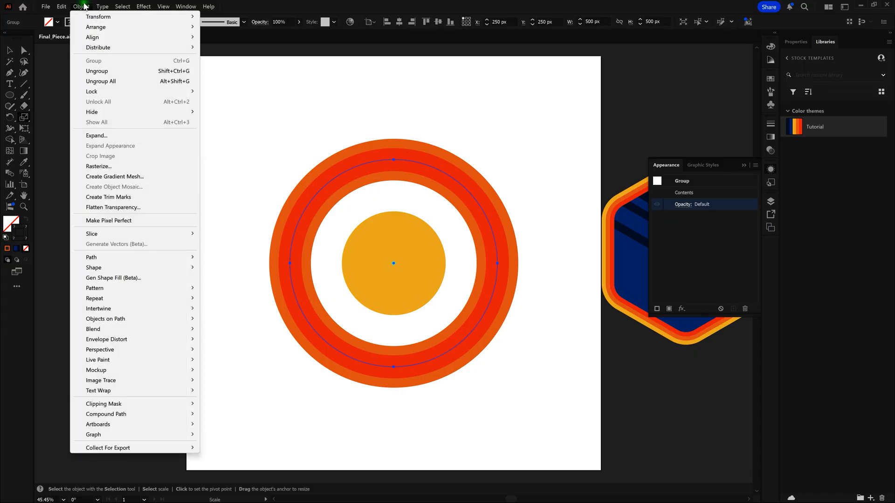
{"action": "left_click", "coordinate": [106, 135]}
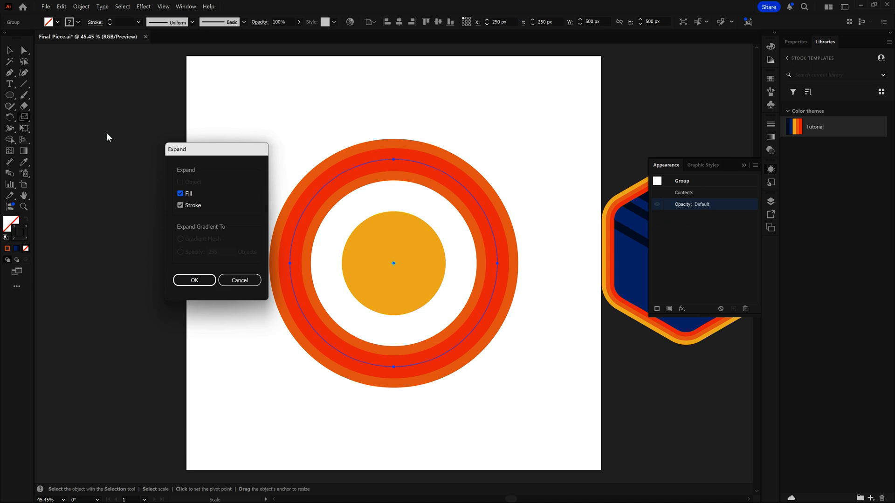
{"action": "left_click", "coordinate": [194, 278]}
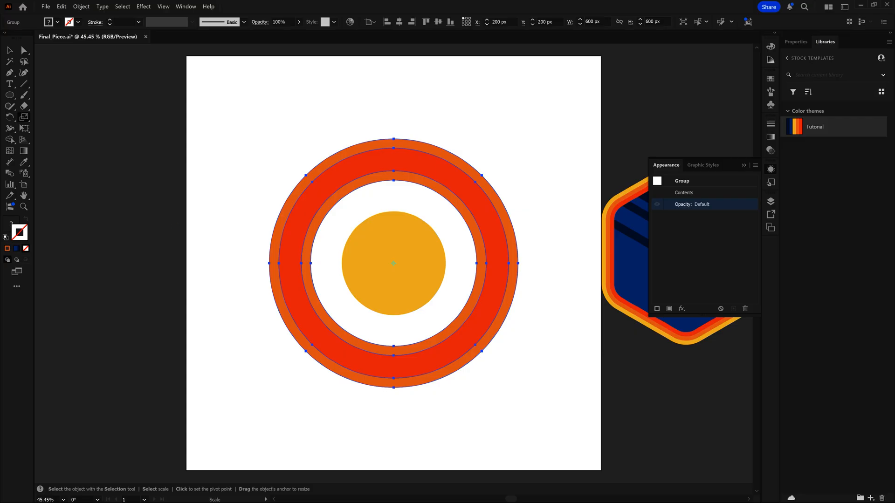
- Flatten the ring group vertically about its centre into an ellipse about 115 px high, keeping its full width
{"action": "key", "text": "v"}
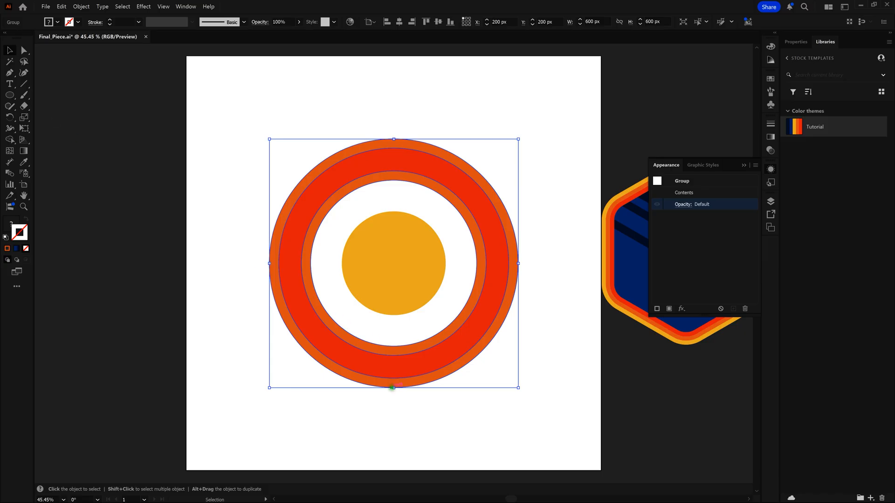
{"action": "left_click_drag", "start_coordinate": [394, 387], "coordinate": [395, 357]}
{"action": "left_click_drag", "start_coordinate": [394, 346], "coordinate": [394, 339]}
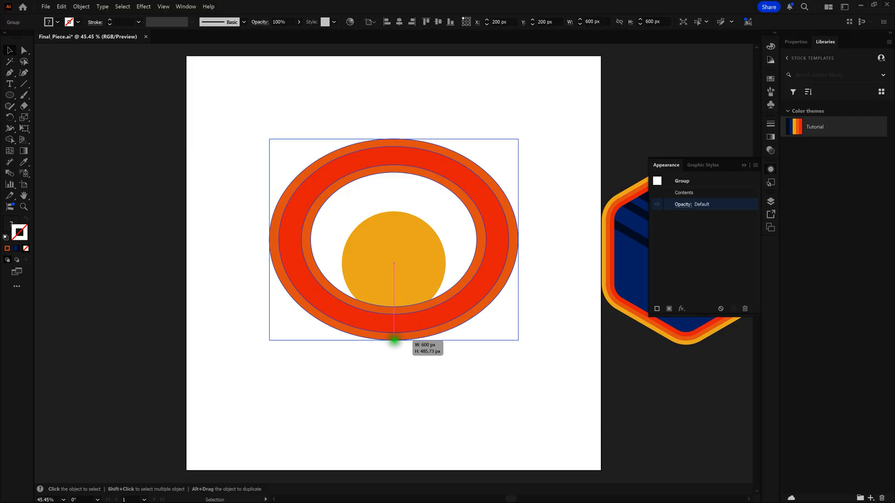
{"action": "left_click_drag", "start_coordinate": [394, 340], "coordinate": [400, 287]}
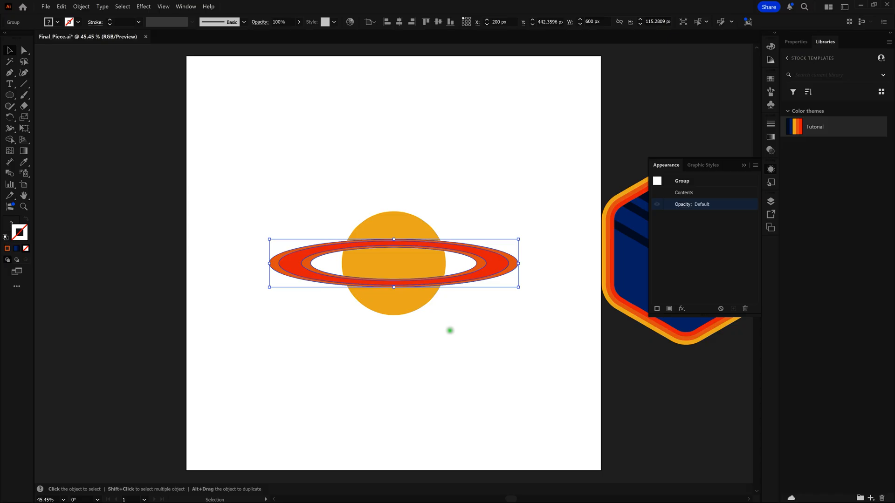
{"action": "left_click", "coordinate": [450, 331]}
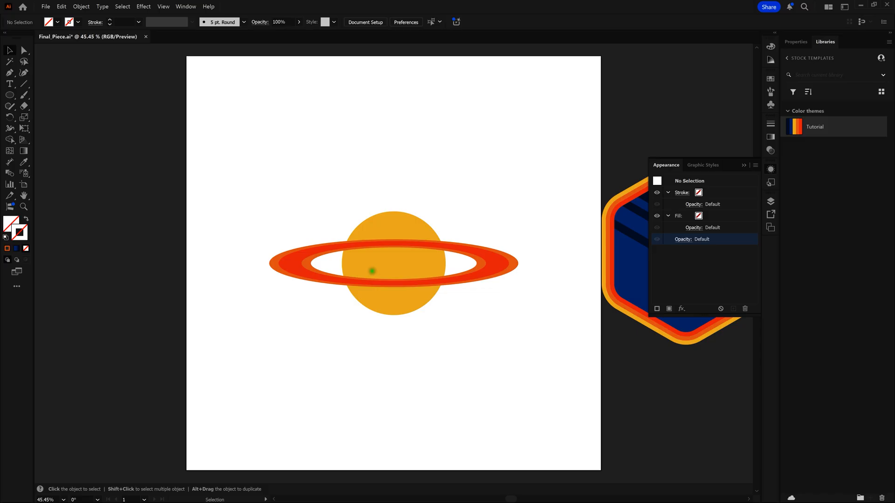
- Intertwine the yellow-orange circle with the flattened rings so the circle covers the rings' upper, rear section
{"action": "left_click_drag", "start_coordinate": [265, 196], "coordinate": [545, 329]}
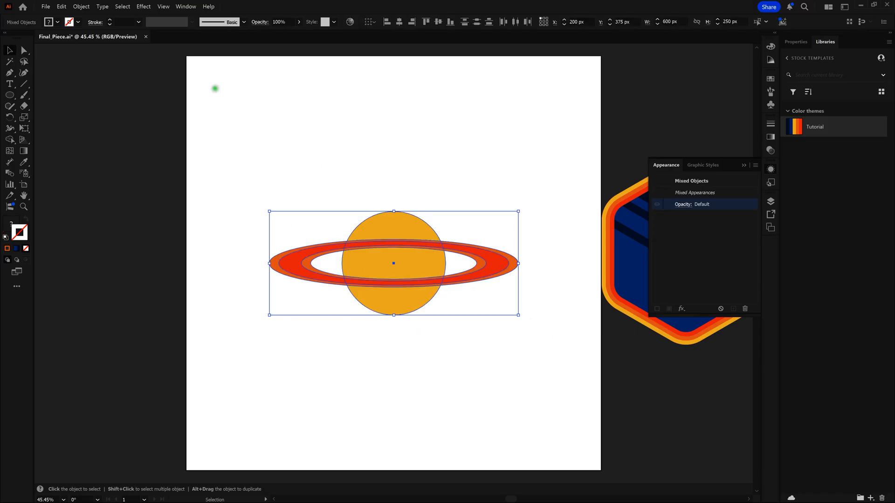
{"action": "left_click", "coordinate": [81, 7]}
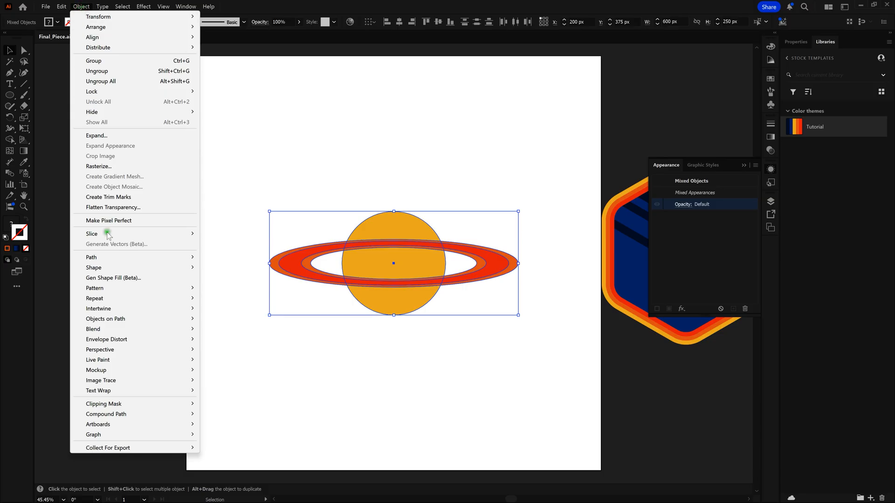
{"action": "left_click", "coordinate": [120, 309]}
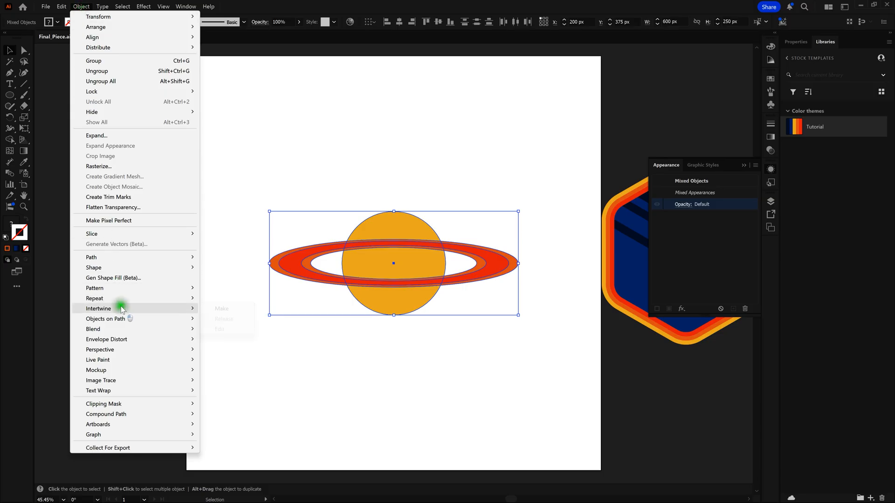
{"action": "left_click", "coordinate": [218, 309]}
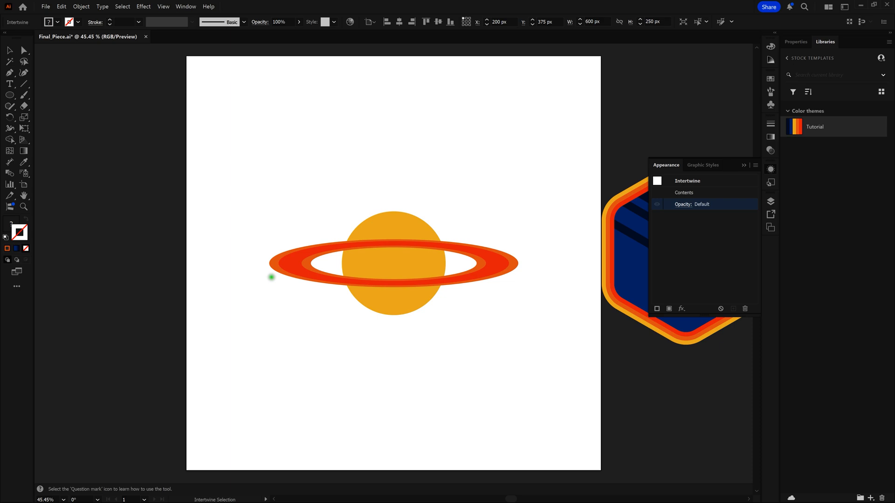
{"action": "left_click_drag", "start_coordinate": [345, 249], "coordinate": [359, 245]}
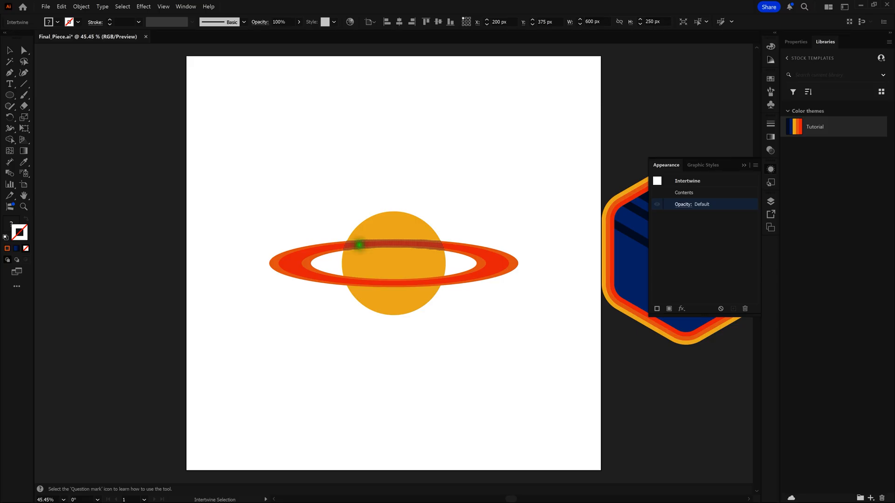
{"action": "left_click", "coordinate": [355, 248]}
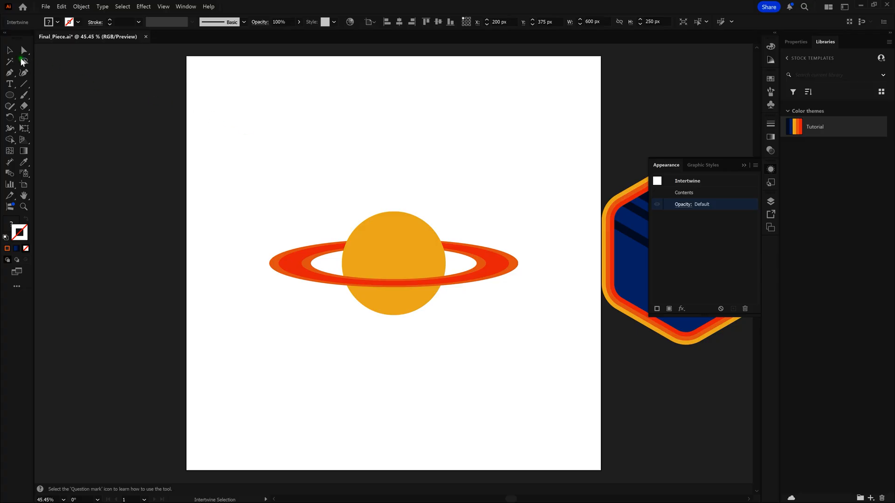
{"action": "key", "text": "v"}
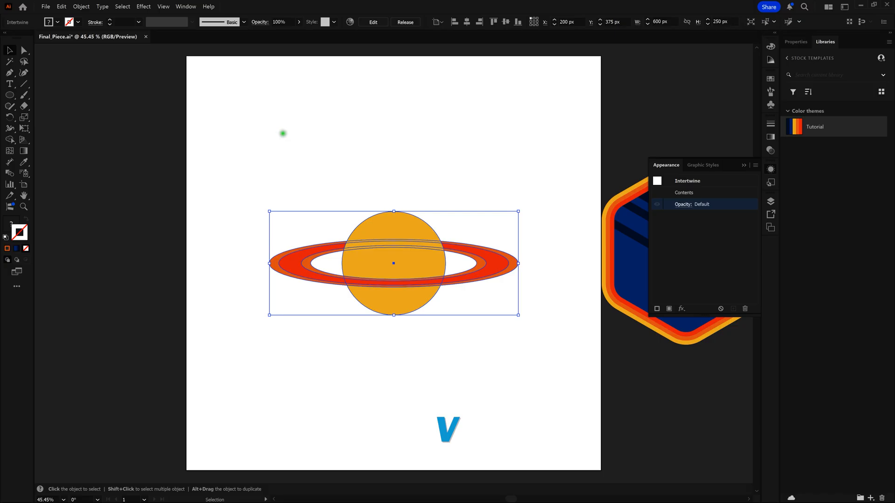
{"action": "left_click", "coordinate": [338, 164]}
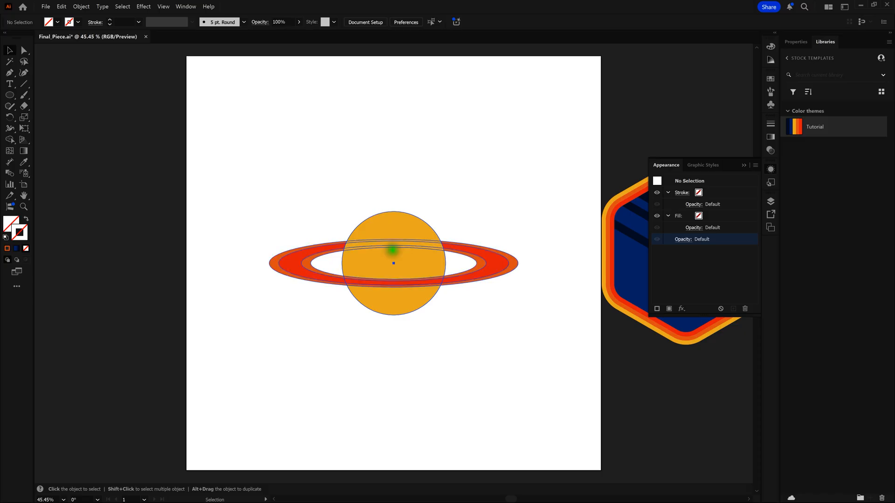
- Rotate the intertwined planet and rings 45° counterclockwise
{"action": "left_click", "coordinate": [391, 249]}
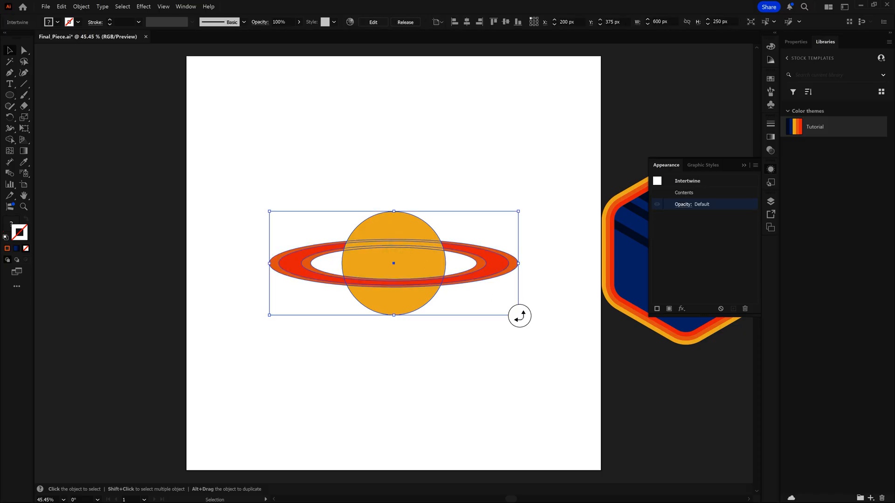
{"action": "left_click_drag", "start_coordinate": [525, 311], "coordinate": [531, 281]}
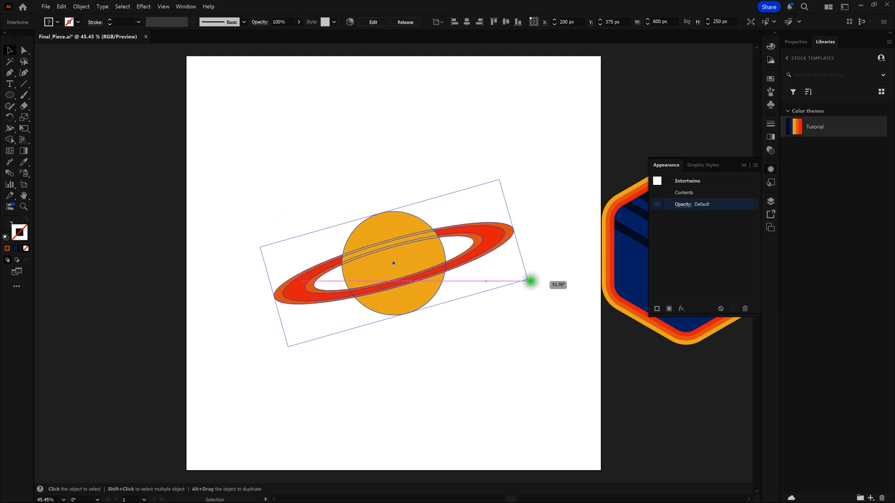
{"action": "left_click_drag", "start_coordinate": [530, 281], "coordinate": [532, 259]}
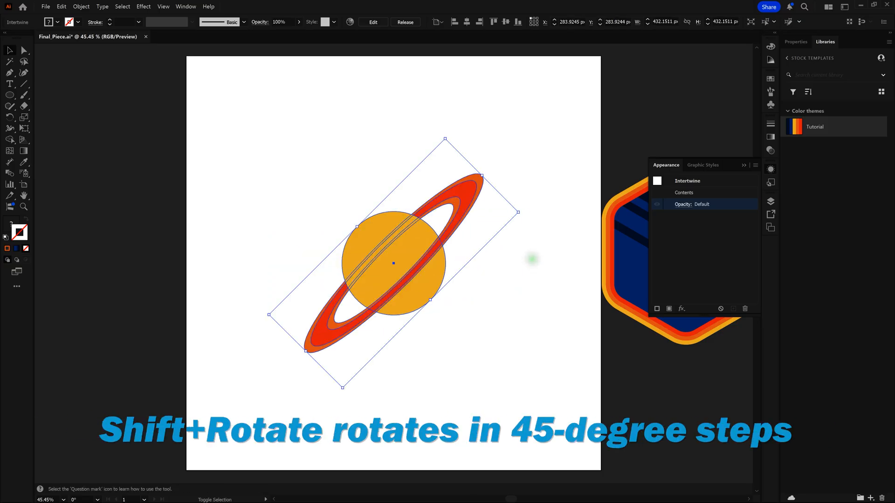
{"action": "left_click", "coordinate": [532, 260]}
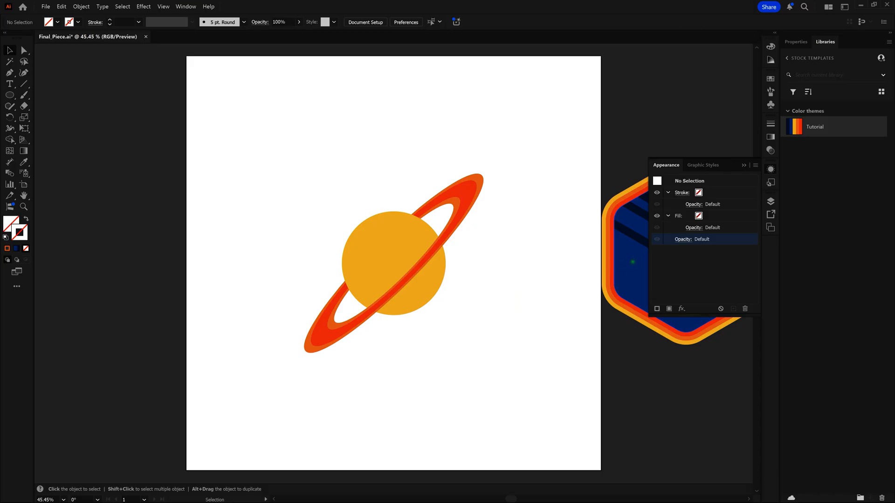
- Align the striped hexagon to the artboard's horizontal and vertical centre
{"action": "left_click", "coordinate": [632, 261]}
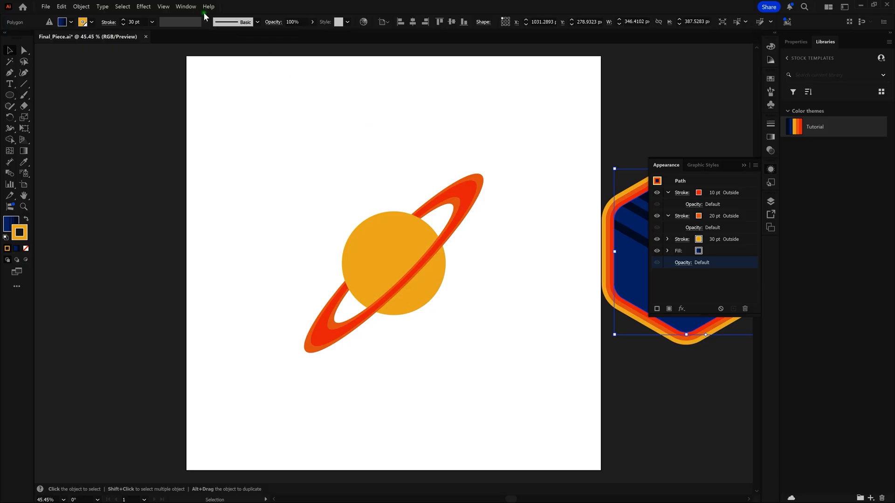
{"action": "left_click", "coordinate": [191, 6]}
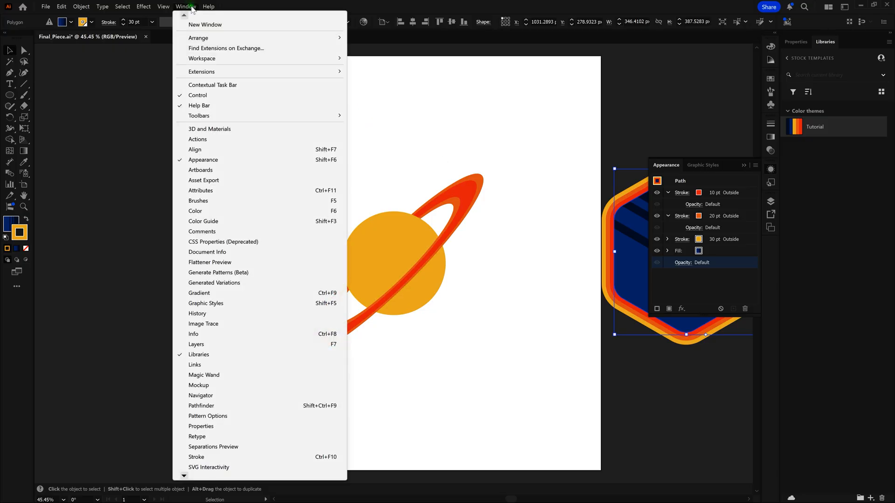
{"action": "left_click", "coordinate": [221, 150]}
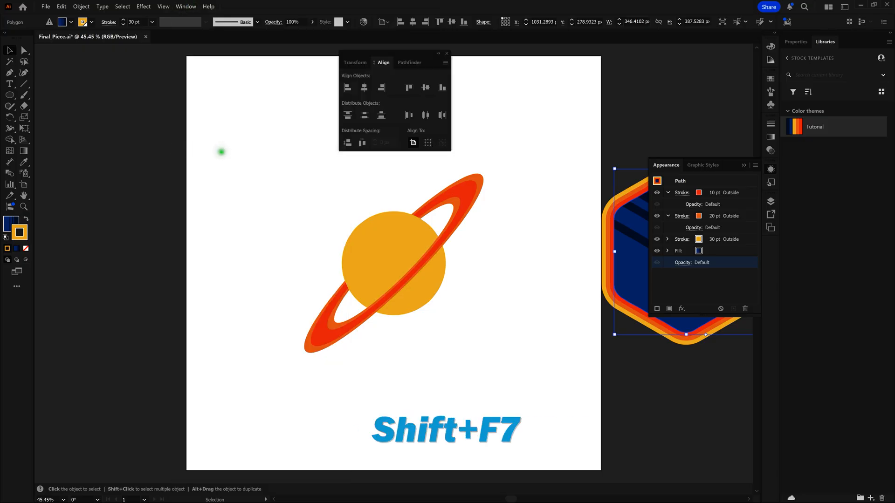
{"action": "left_click", "coordinate": [363, 89]}
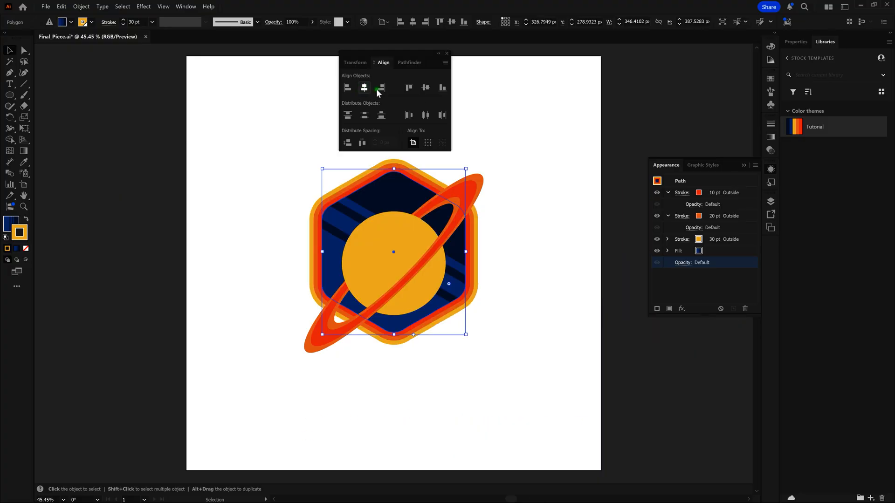
{"action": "left_click", "coordinate": [425, 87]}
{"action": "left_click", "coordinate": [447, 53]}
{"action": "left_click", "coordinate": [490, 102]}
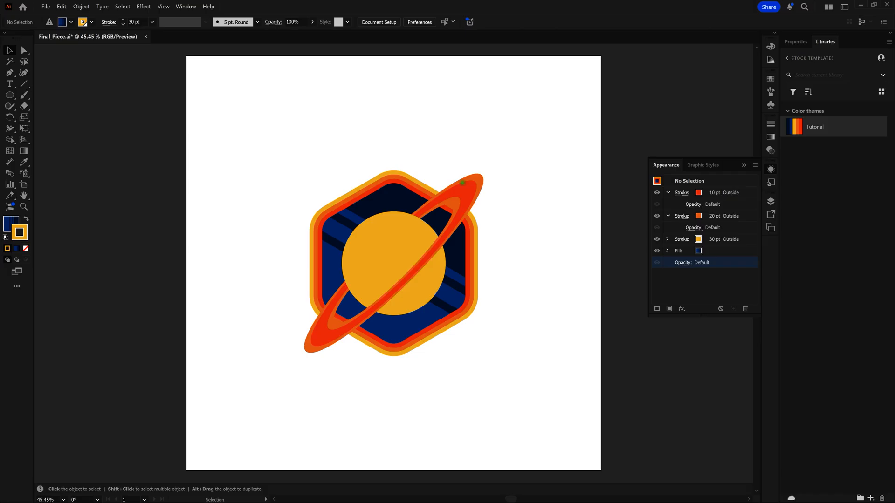
- Move the ringed planet to the hexagon's lower-left area so it overlaps the border, and nudge it 3 px to the right
{"action": "left_click_drag", "start_coordinate": [408, 238], "coordinate": [376, 281]}
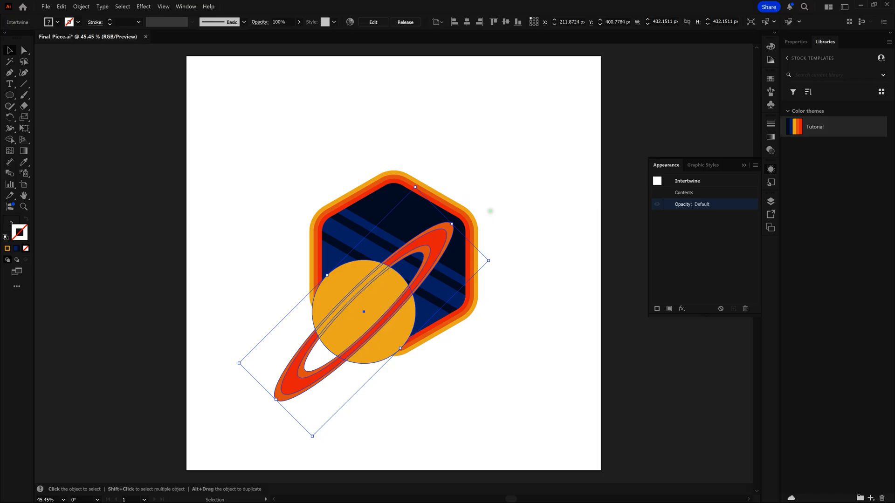
{"action": "left_click", "coordinate": [490, 211]}
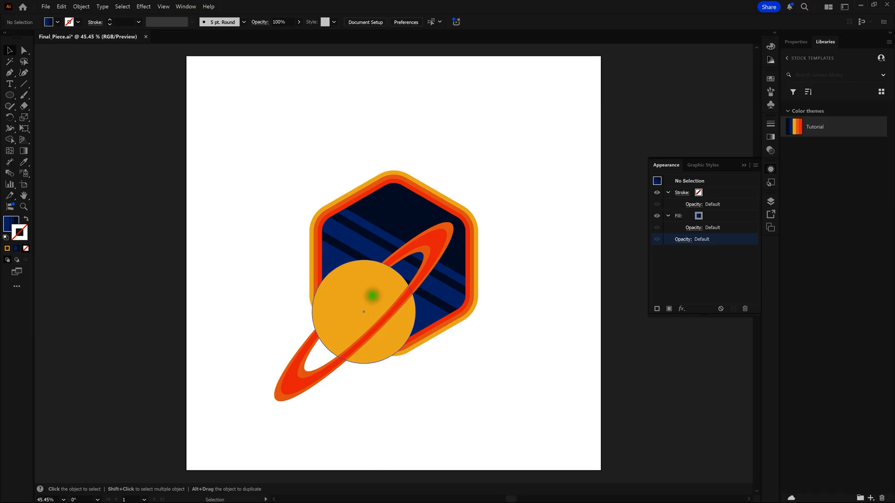
{"action": "left_click", "coordinate": [371, 294]}
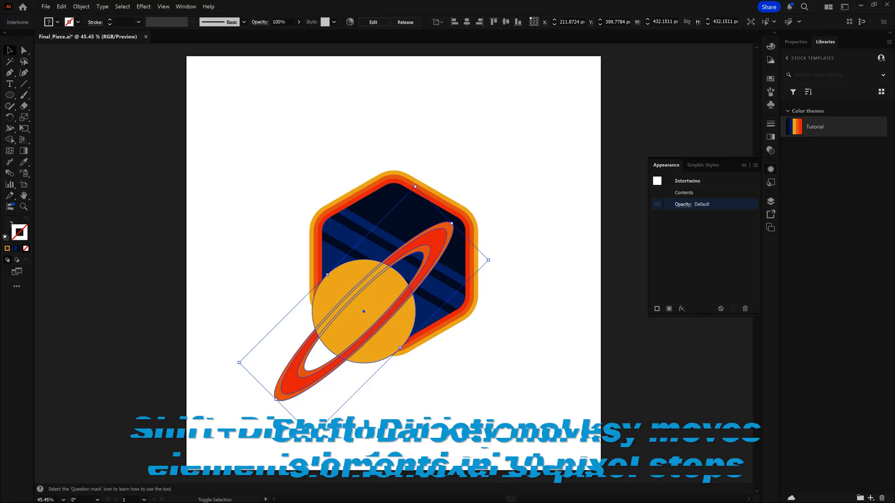
{"action": "key", "text": "shift+Up"}
{"action": "key", "text": "shift+Down"}
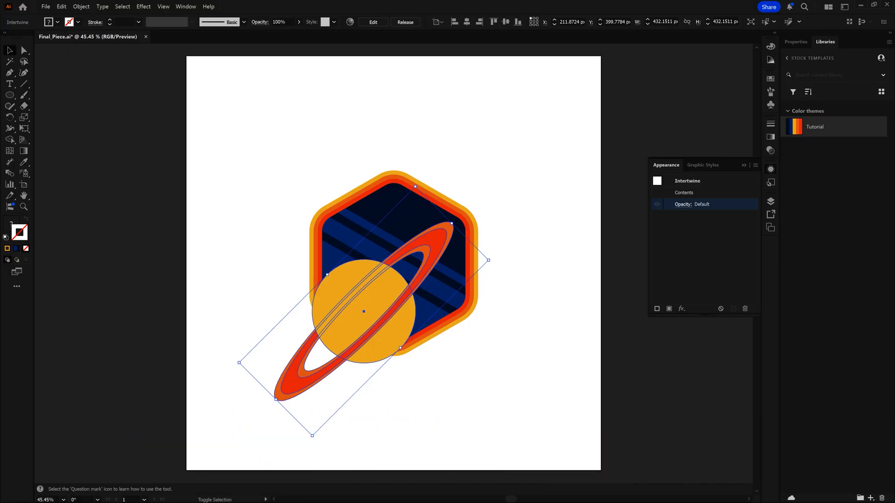
{"action": "key", "text": "Right"}
{"action": "key", "text": "Right"}
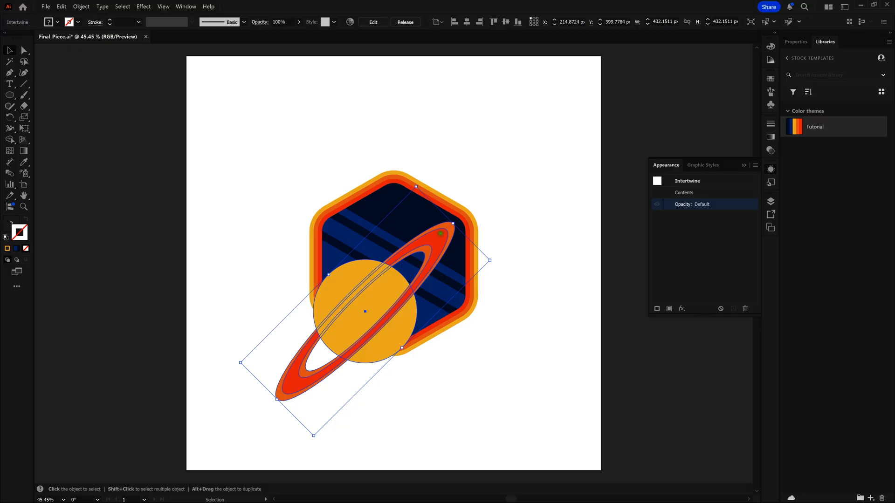
{"action": "left_click", "coordinate": [465, 191]}
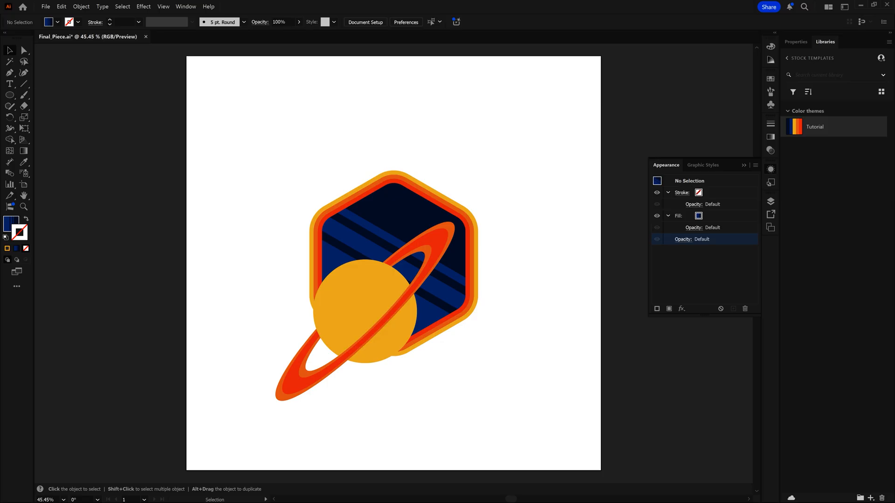
- Inspect the artwork's paths in Outline view and return to the normal preview
{"action": "left_click", "coordinate": [165, 5]}
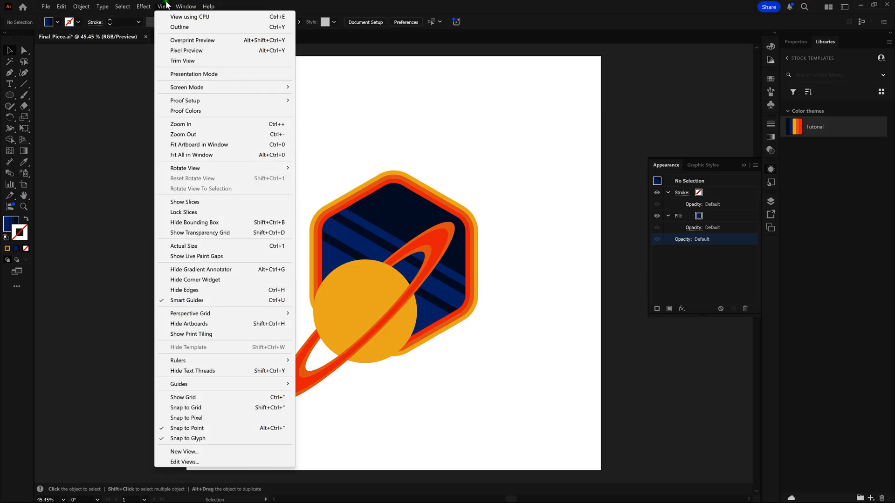
{"action": "left_click", "coordinate": [173, 26]}
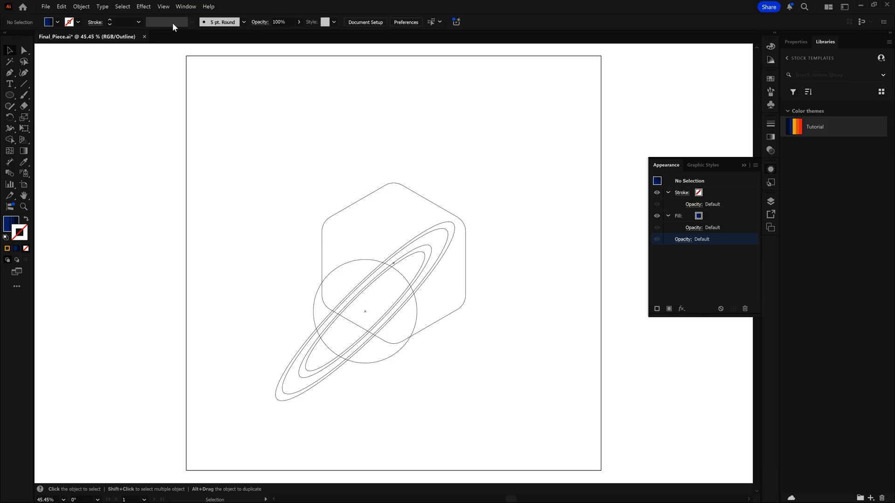
{"action": "key", "text": "ctrl+y"}
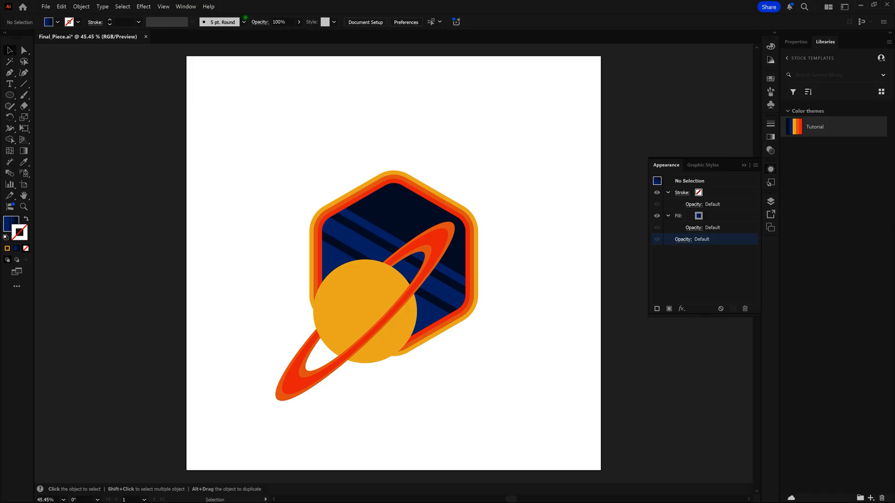
- Copy the striped hexagon, paste the copy in front at the same position, and bring it to the front of the planet
{"action": "left_click", "coordinate": [394, 195]}
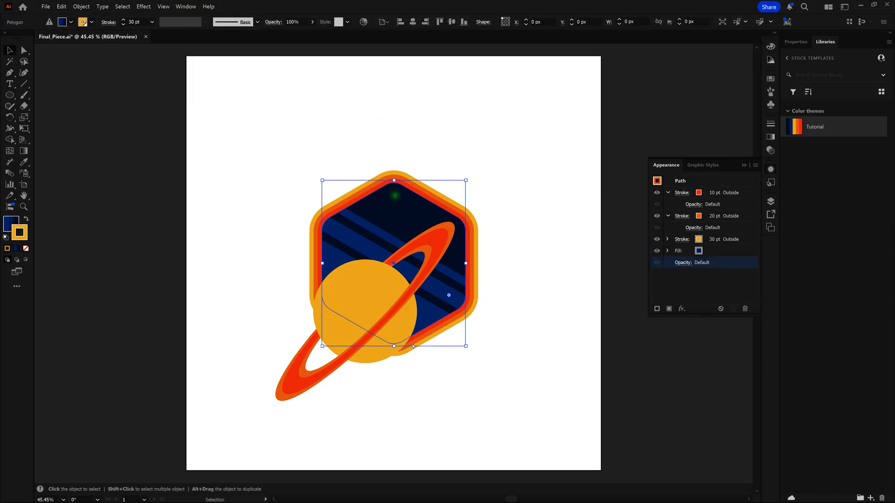
{"action": "left_click", "coordinate": [61, 5]}
{"action": "left_click", "coordinate": [74, 51]}
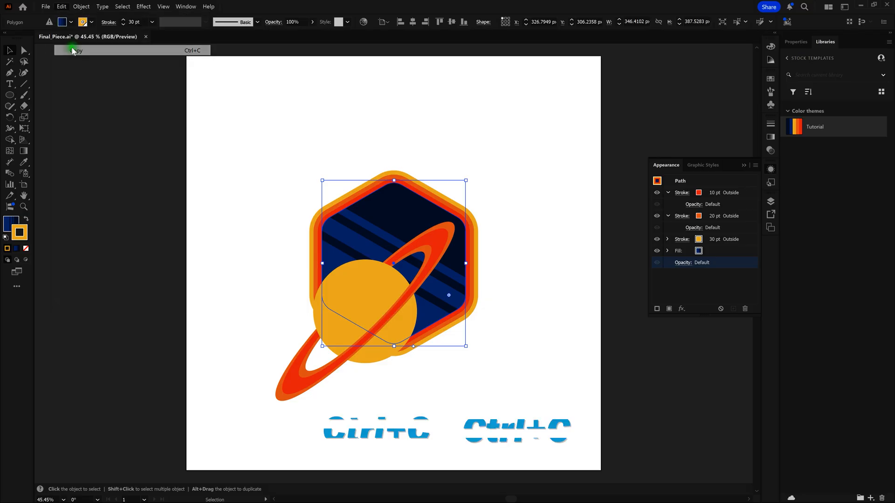
{"action": "left_click", "coordinate": [61, 6]}
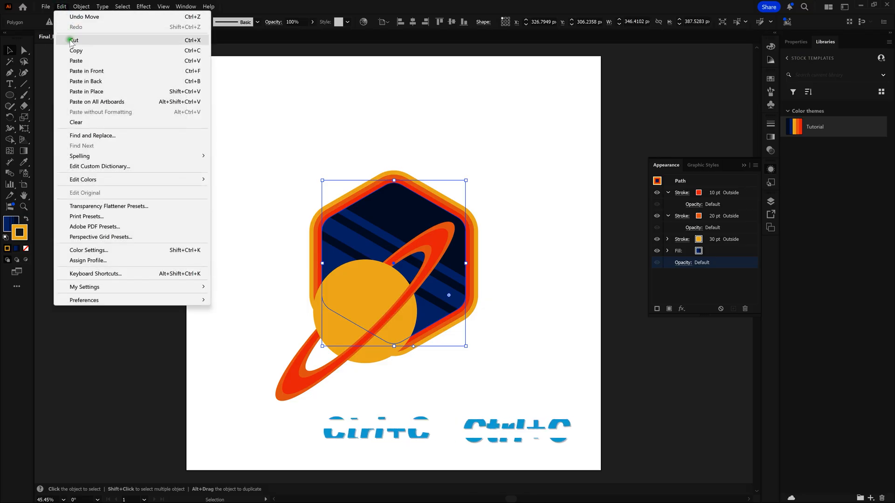
{"action": "left_click", "coordinate": [83, 72]}
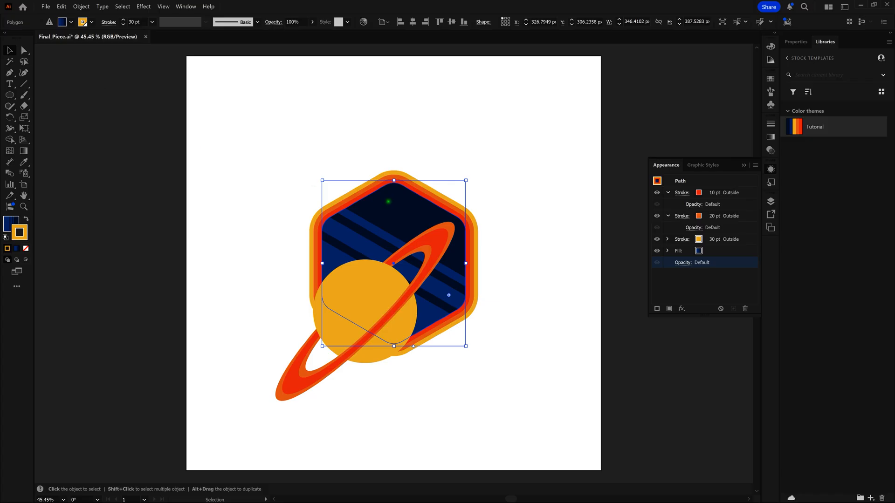
{"action": "right_click", "coordinate": [388, 200]}
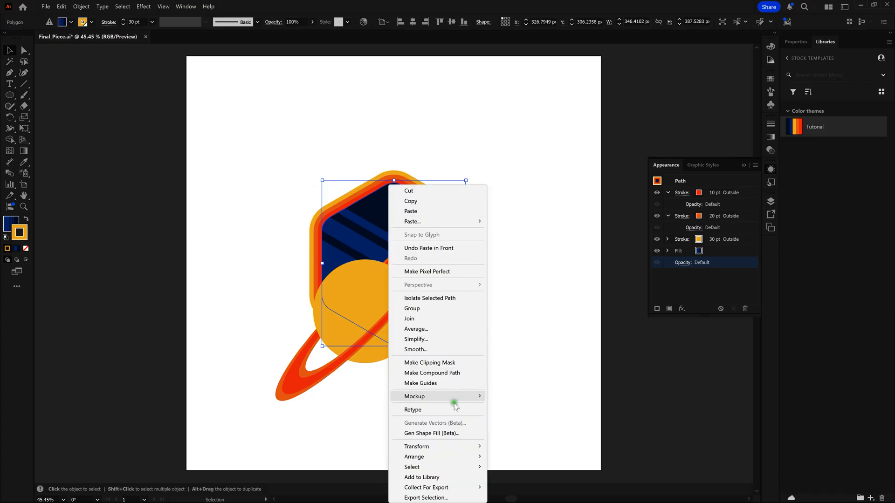
{"action": "mouse_move", "coordinate": [455, 455]}
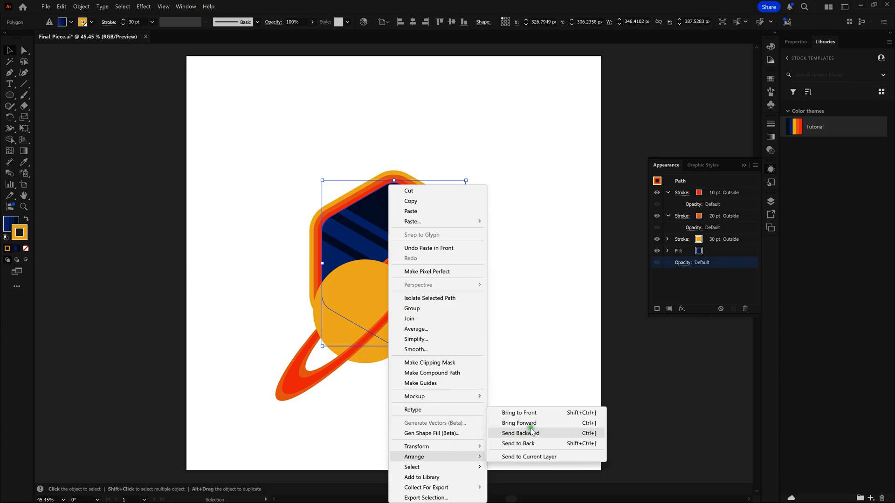
{"action": "left_click", "coordinate": [544, 412]}
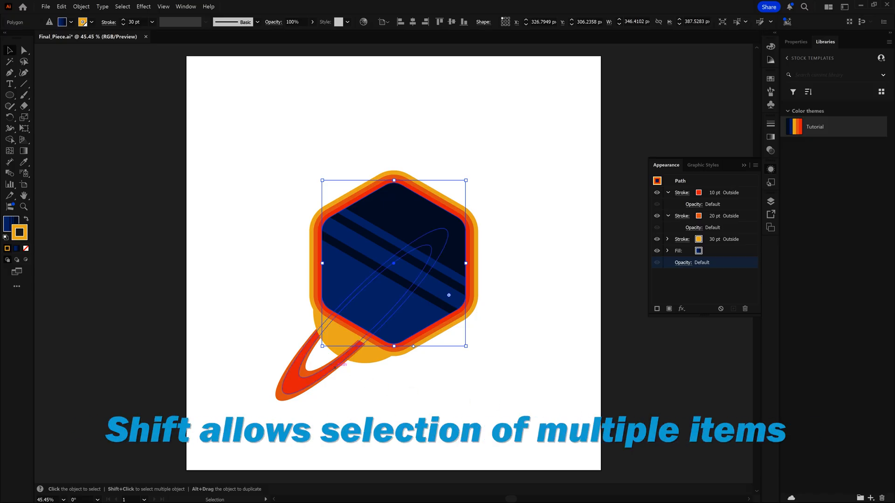
- Make a clipping mask from the front hexagon and the ringed planet, deselect the result, and save the document
{"action": "left_click", "coordinate": [334, 367], "text": "shift"}
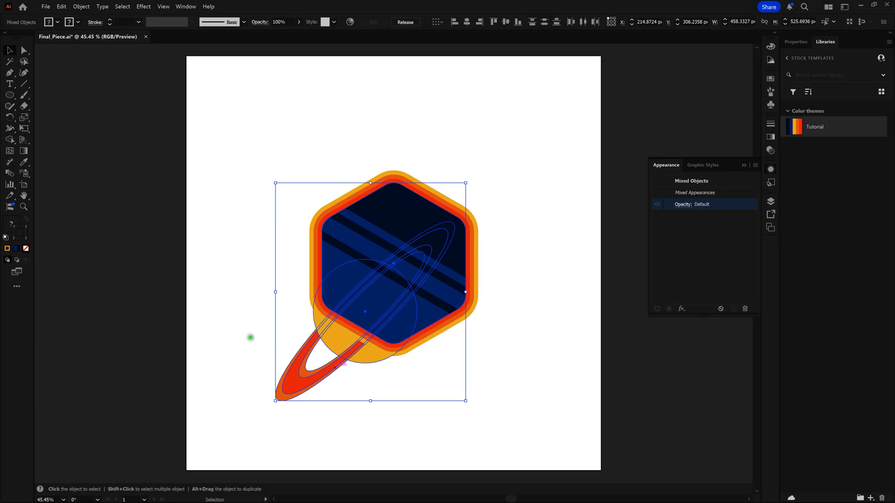
{"action": "left_click", "coordinate": [81, 6]}
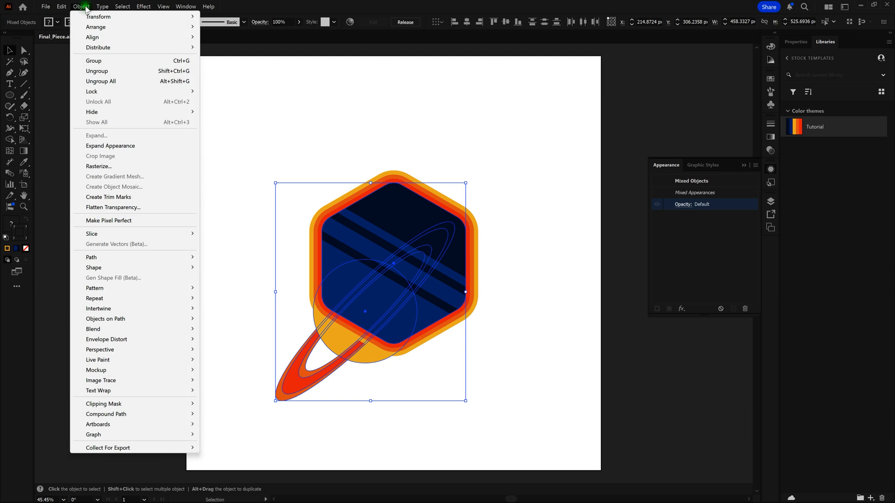
{"action": "mouse_move", "coordinate": [144, 405]}
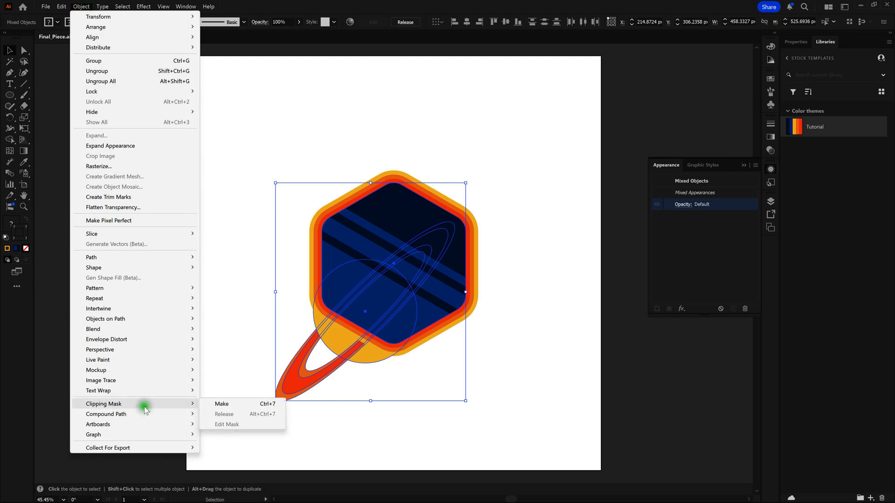
{"action": "left_click", "coordinate": [221, 404]}
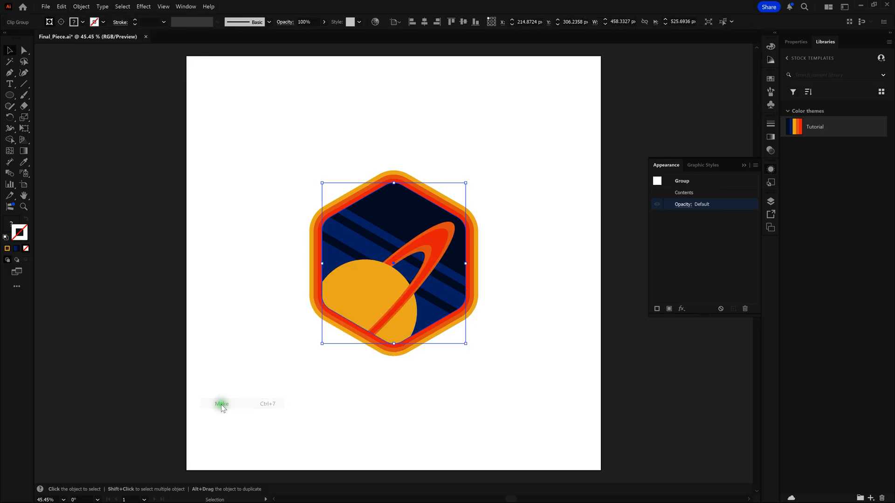
{"action": "left_click", "coordinate": [222, 407]}
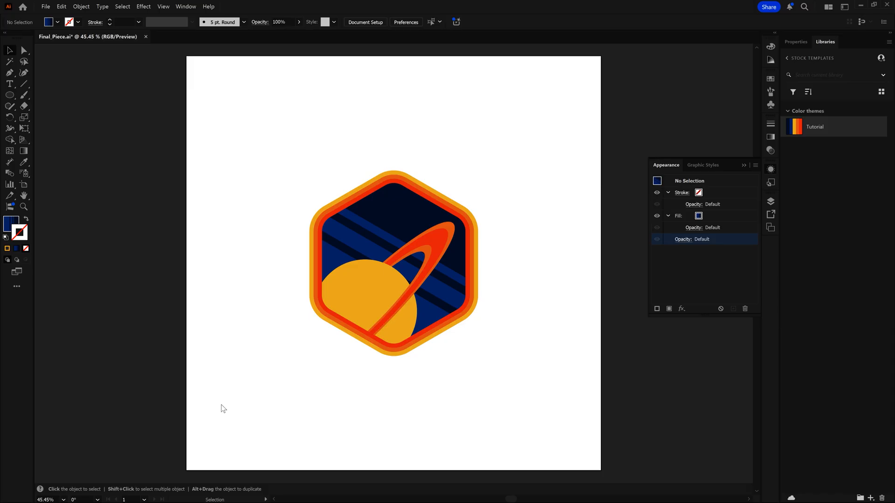
{"action": "key", "text": "ctrl+s"}
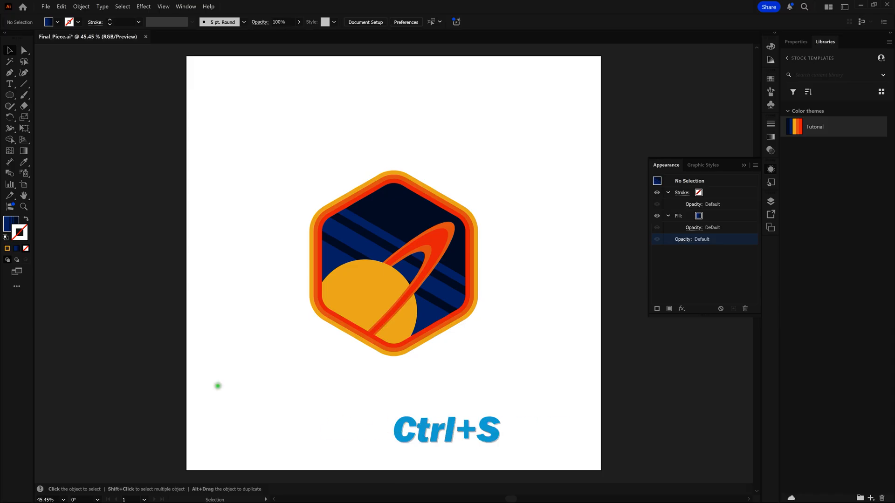